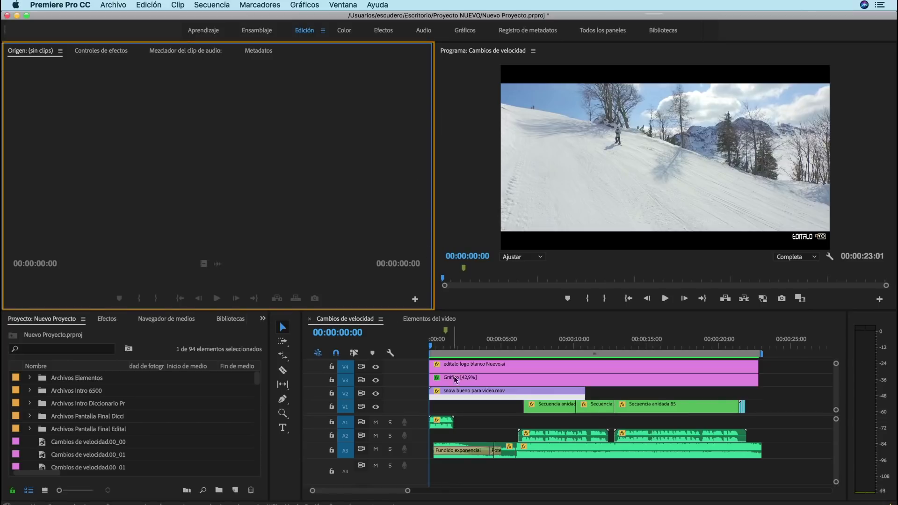
# Load snow bueno para video.mov into the source viewer and browse its Effect Controls, Mixer and Metadata tabs
pyautogui.doubleClick(453, 392)
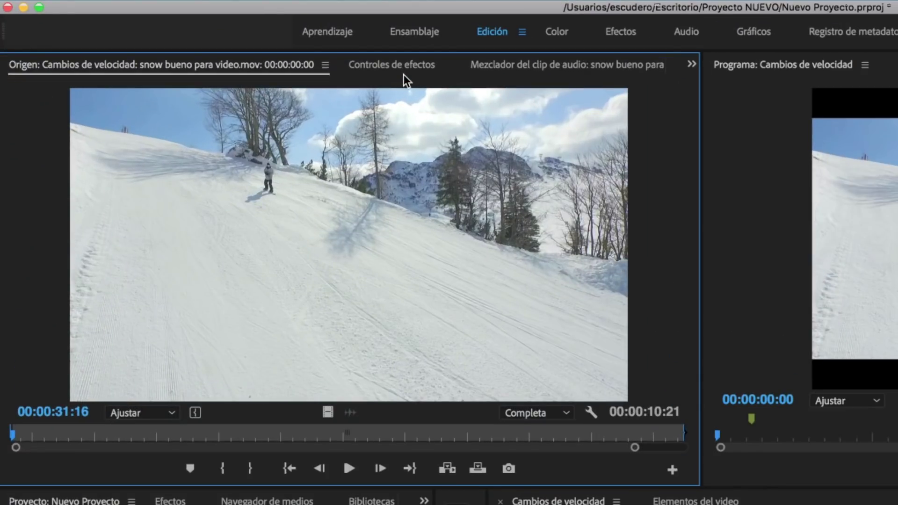
pyautogui.click(400, 70)
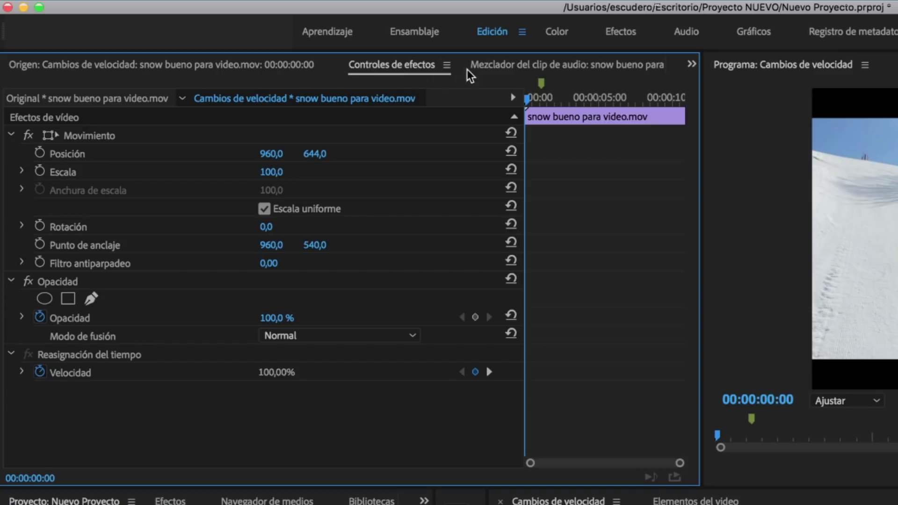
pyautogui.click(506, 66)
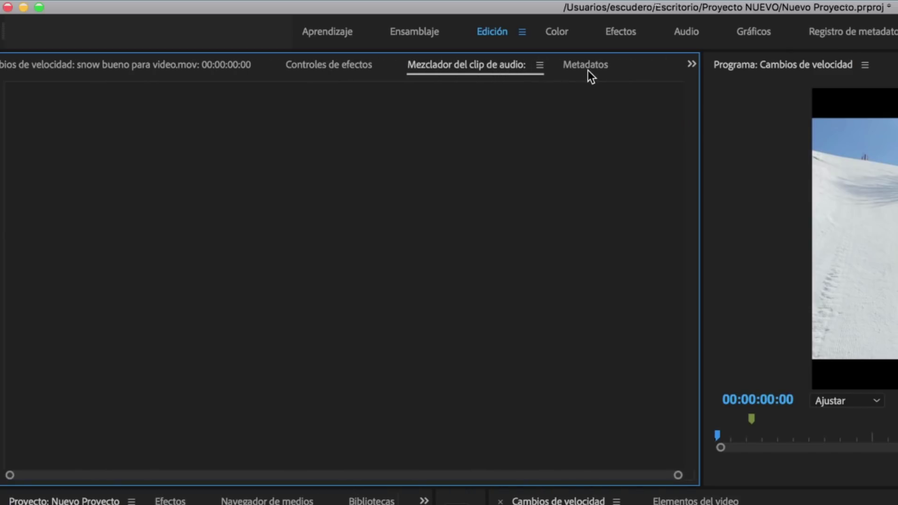
pyautogui.click(588, 70)
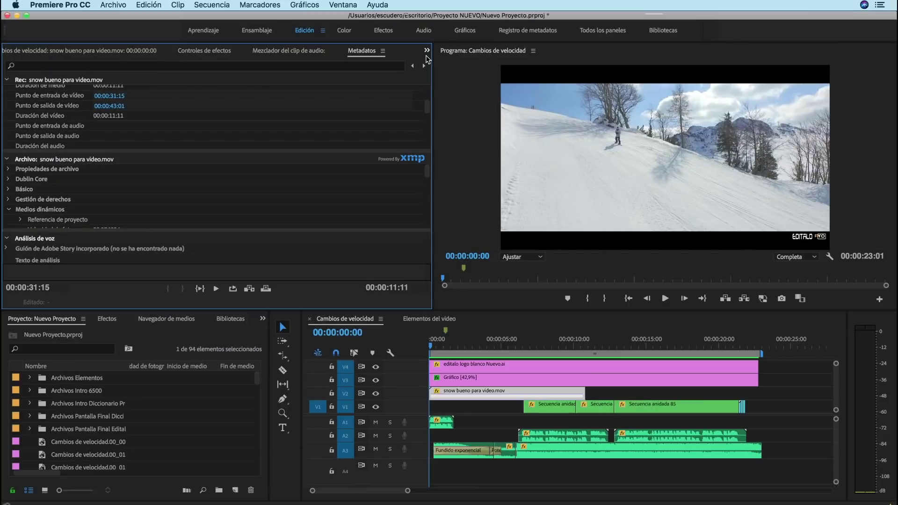
pyautogui.click(427, 51)
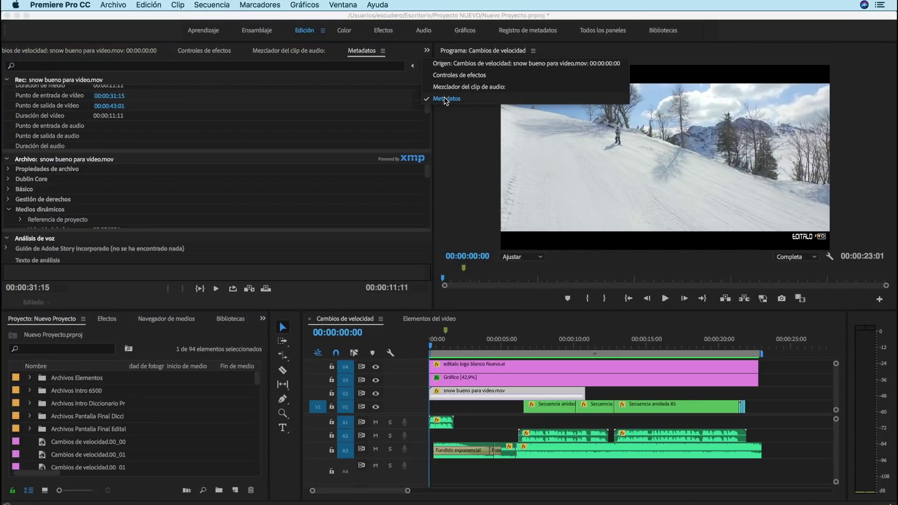
# Restore the source viewer, open the Program monitor's button editor, and show the Efectos panel
pyautogui.click(444, 63)
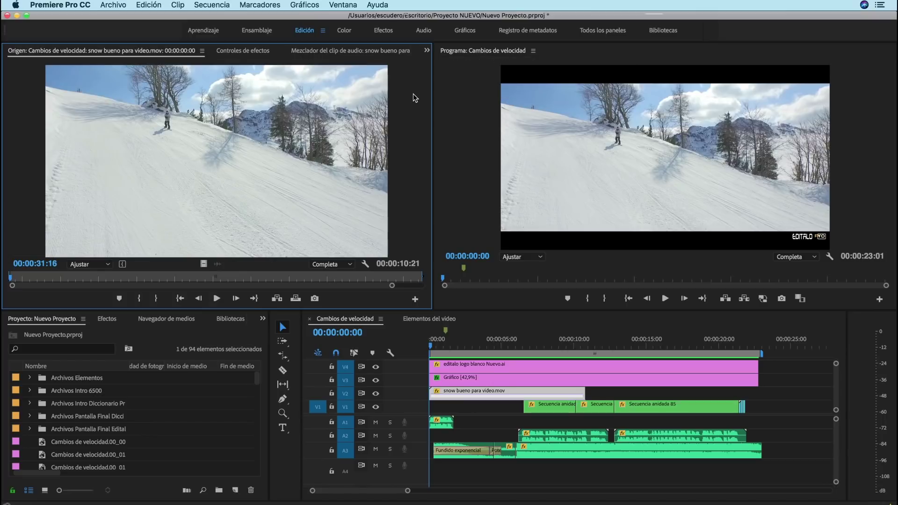
pyautogui.click(442, 94)
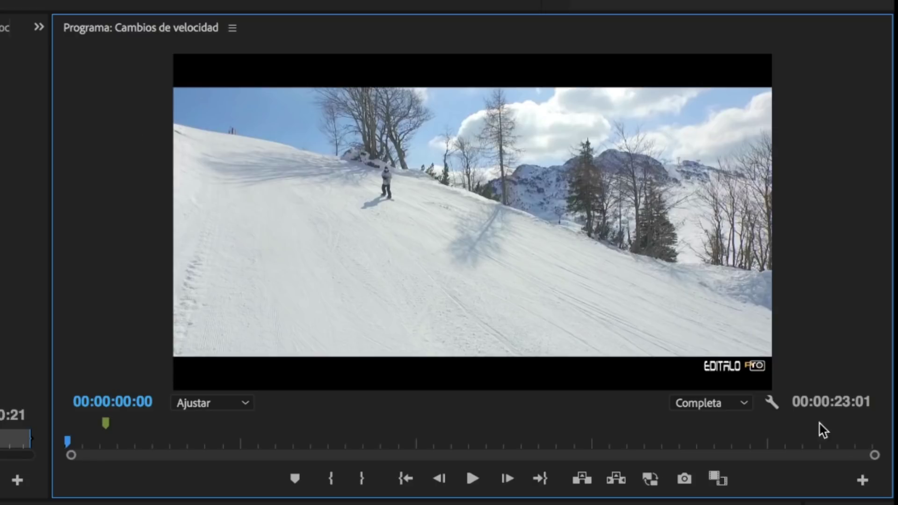
pyautogui.click(863, 480)
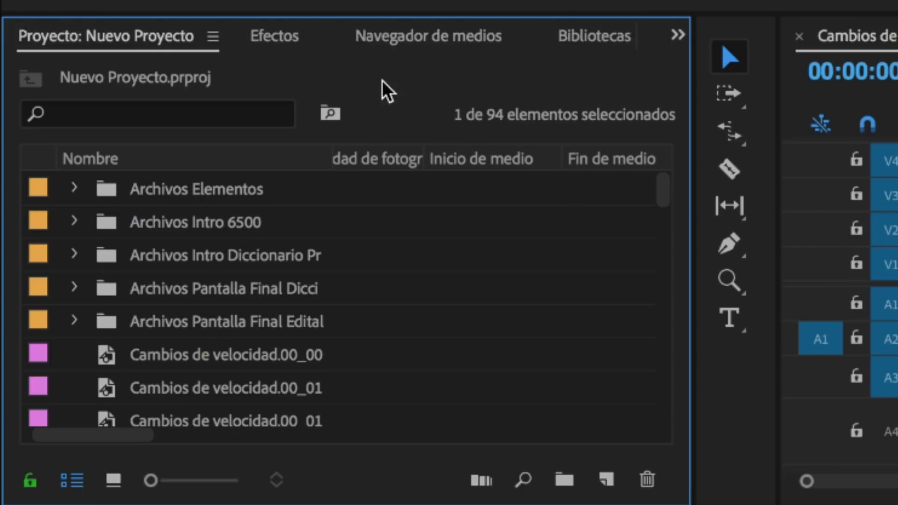
pyautogui.click(277, 36)
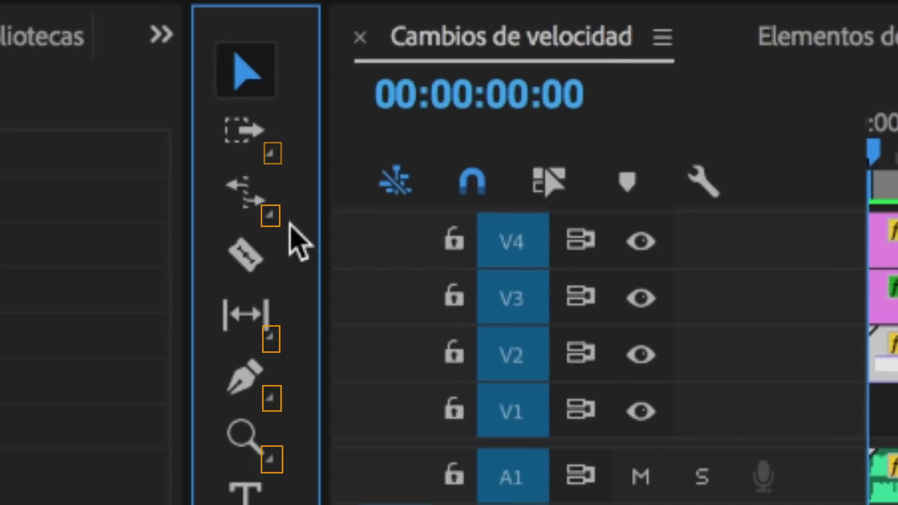
# Pick another tool from the rate-stretch group and play back while watching the audio meters
pyautogui.click(273, 214)
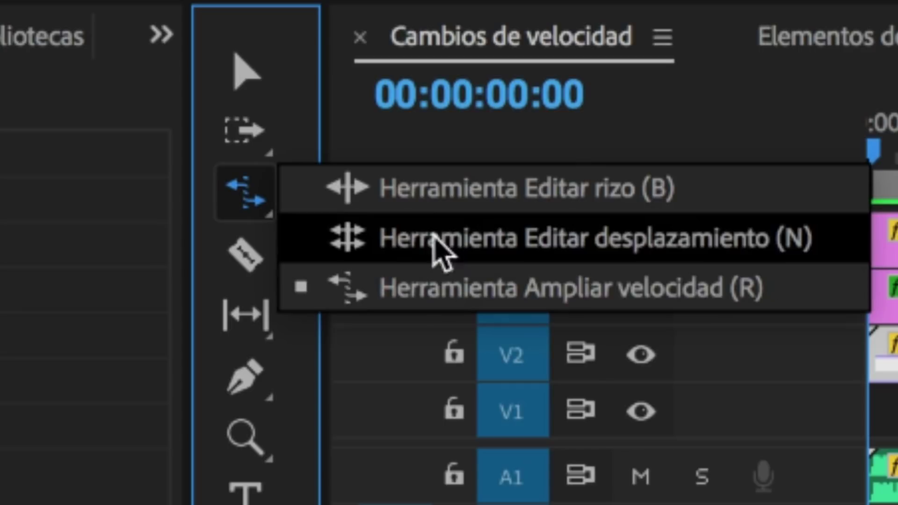
pyautogui.click(431, 202)
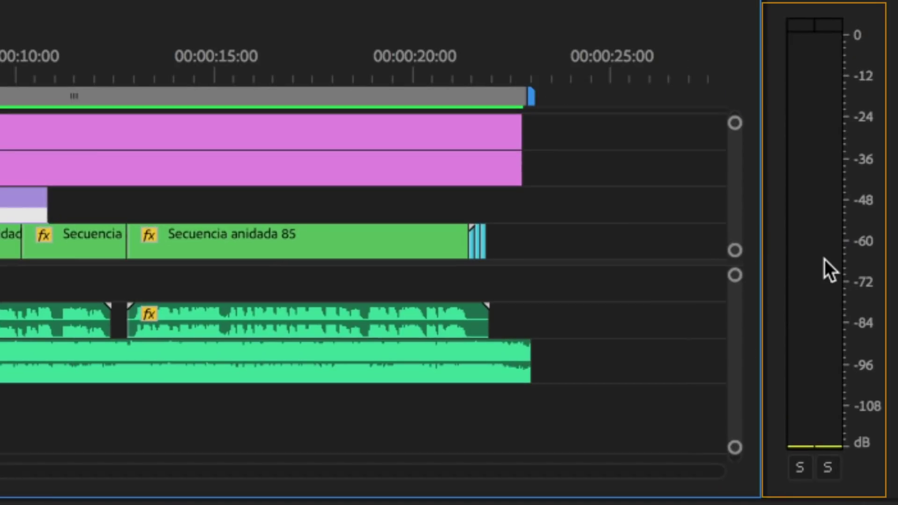
pyautogui.click(824, 259)
pyautogui.press('space')
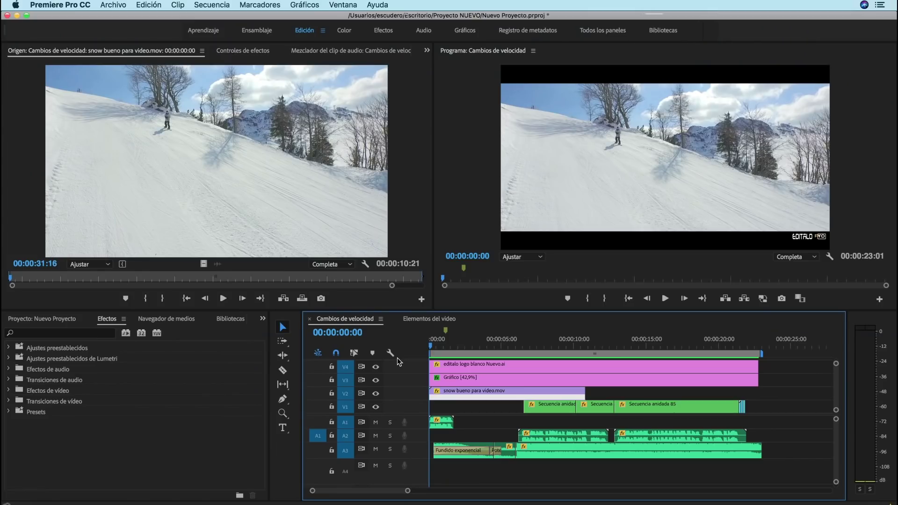
pyautogui.click(347, 8)
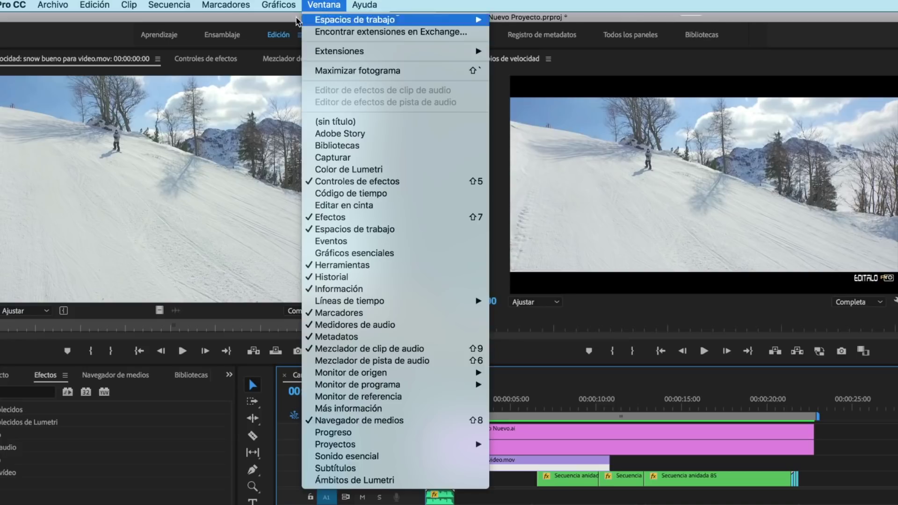
pyautogui.click(120, 43)
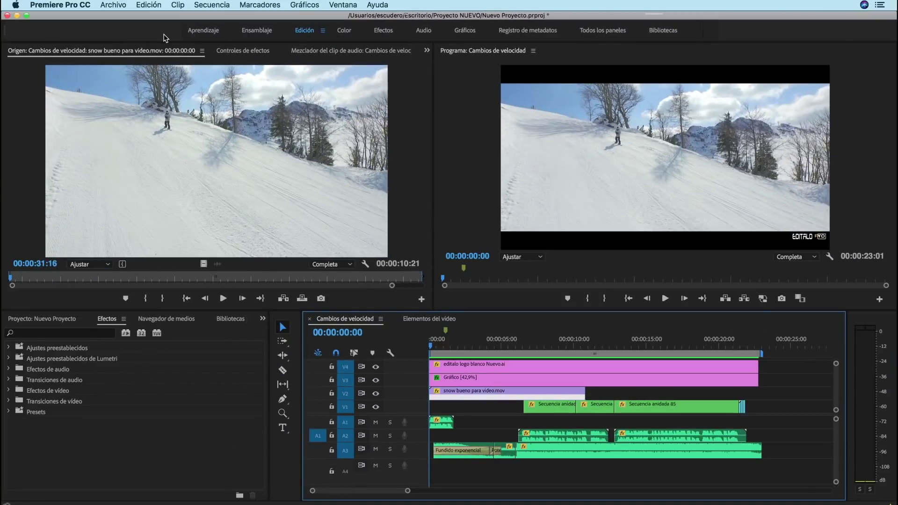
# Cycle through the Aprendizaje, Ensamblaje, Color, Efectos, Audio and Gráficos workspaces, then return to Edición
pyautogui.click(202, 31)
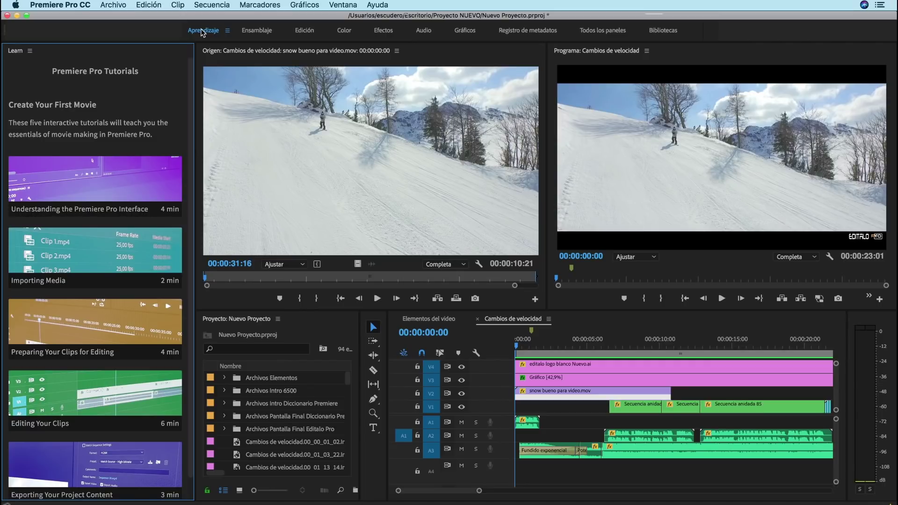
pyautogui.click(257, 32)
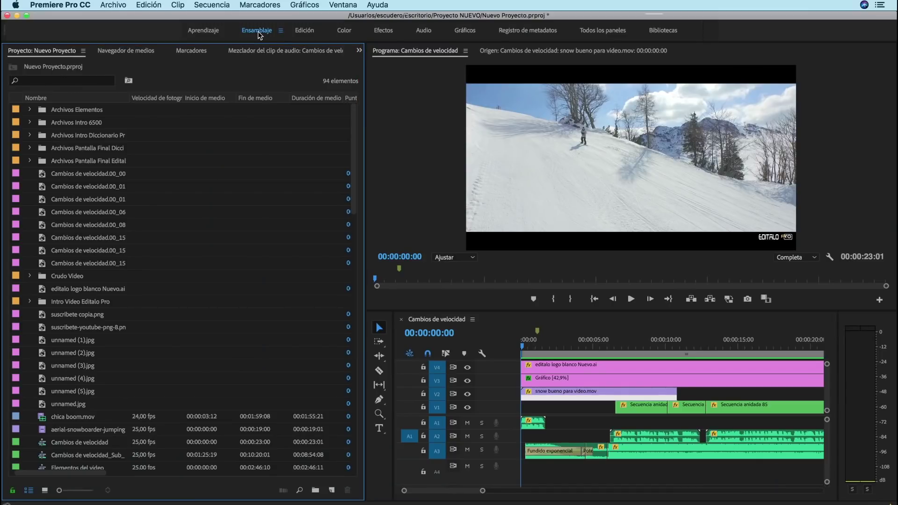
pyautogui.click(344, 32)
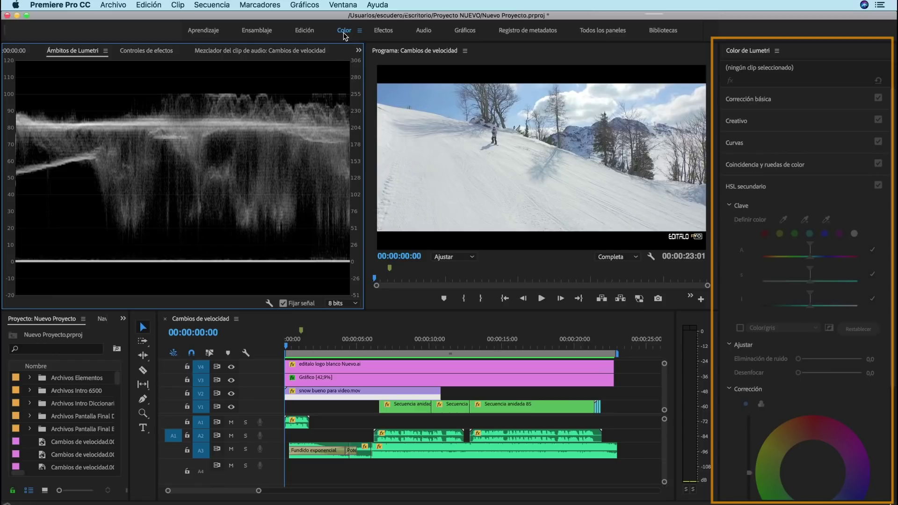
pyautogui.click(382, 33)
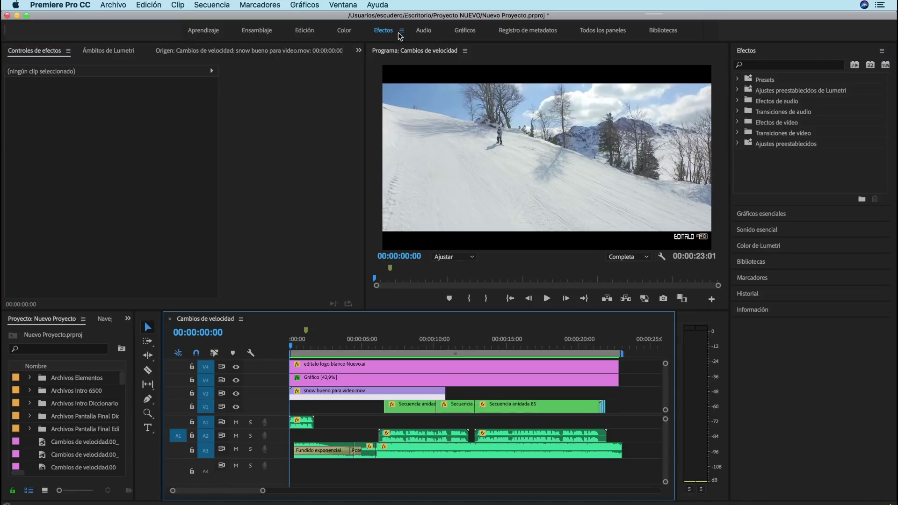
pyautogui.click(424, 31)
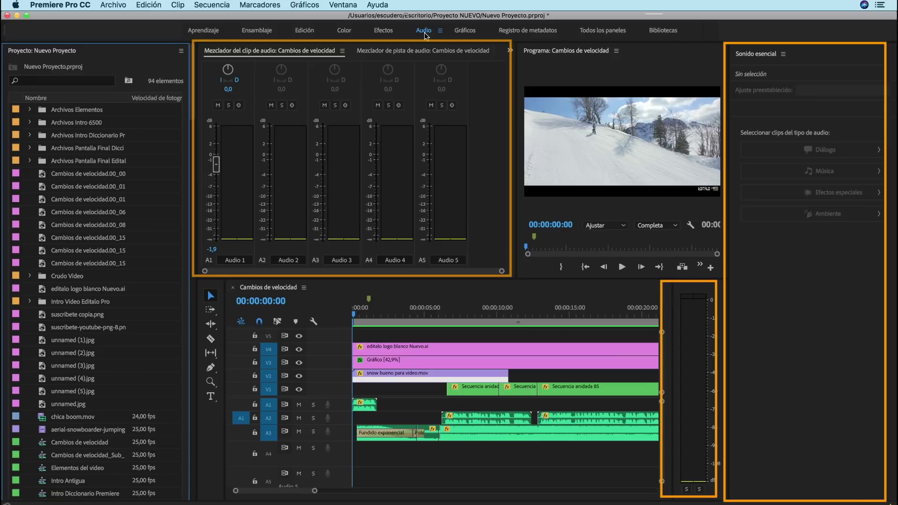
pyautogui.click(465, 32)
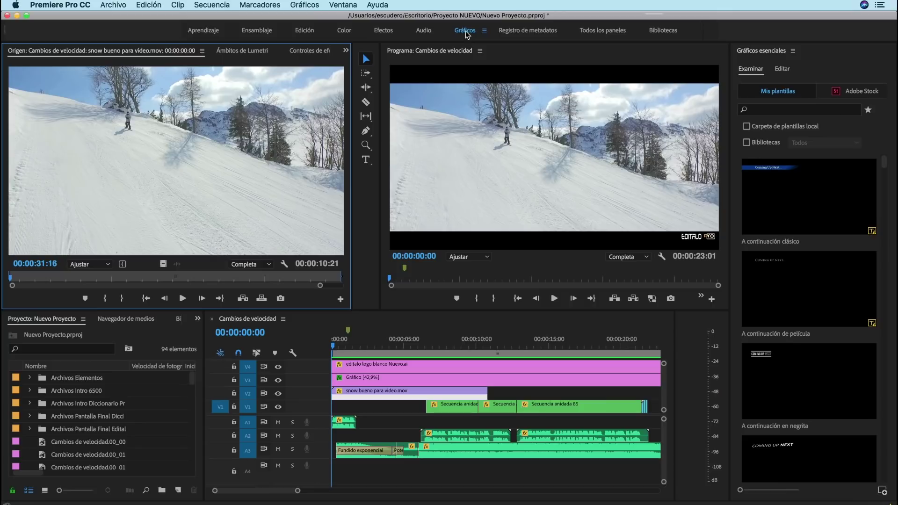
pyautogui.click(345, 5)
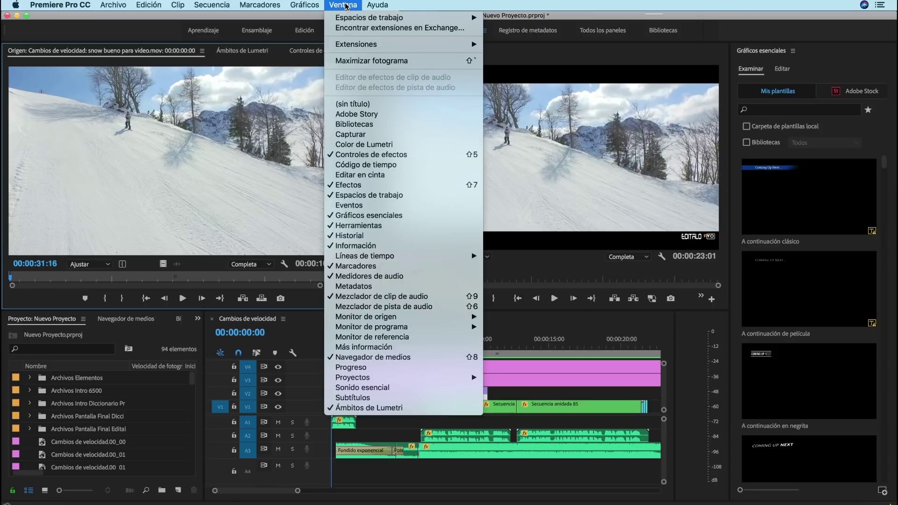
pyautogui.click(170, 39)
pyautogui.click(305, 33)
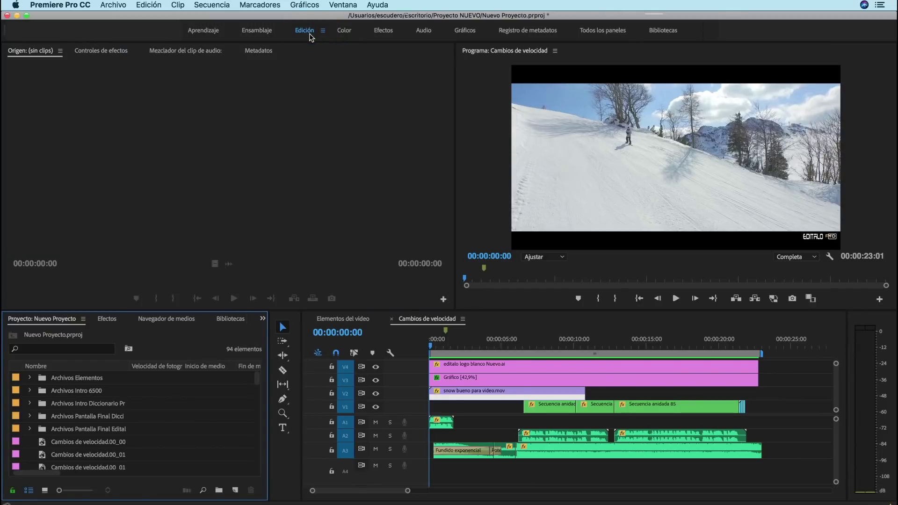
# Widen the program monitor and timeline, then move the Efectos tab after the media browser
pyautogui.moveTo(455, 136)
pyautogui.mouseDown()
pyautogui.moveTo(292, 133)
pyautogui.moveTo(711, 127)
pyautogui.moveTo(456, 131)
pyautogui.mouseUp()
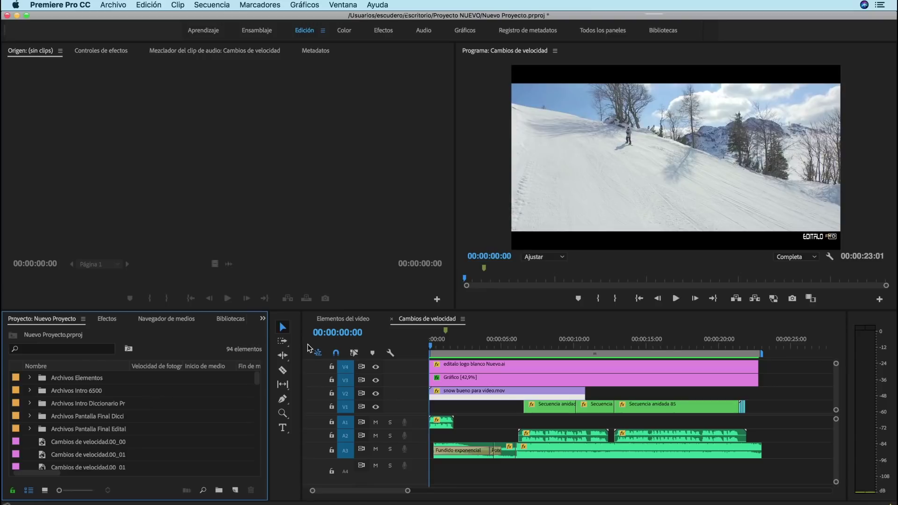
pyautogui.moveTo(302, 370)
pyautogui.mouseDown()
pyautogui.moveTo(131, 369)
pyautogui.moveTo(285, 380)
pyautogui.mouseUp()
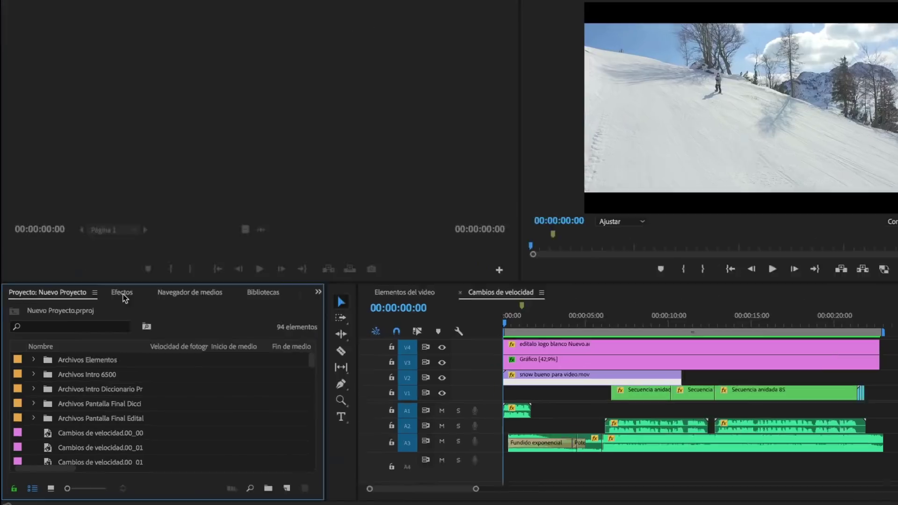
pyautogui.click(107, 319)
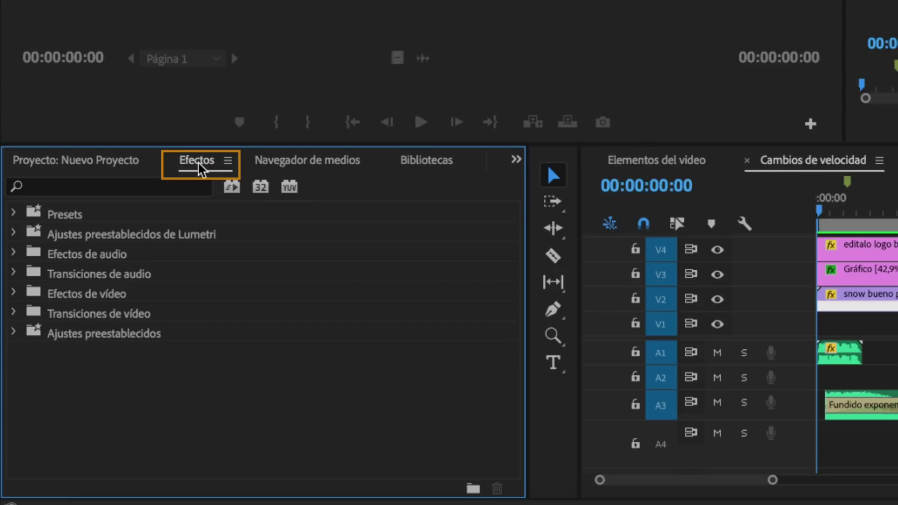
pyautogui.moveTo(199, 164)
pyautogui.mouseDown()
pyautogui.moveTo(353, 170)
pyautogui.moveTo(72, 167)
pyautogui.mouseUp()
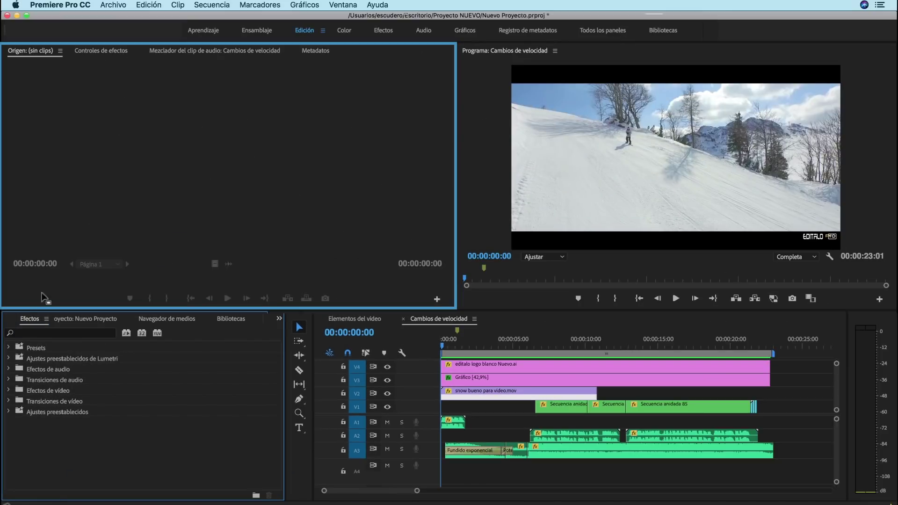
# Try docking Efectos in the source monitor group, the lower-left group, and beside the source monitor
pyautogui.moveTo(72, 167); pyautogui.dragTo(140, 190)
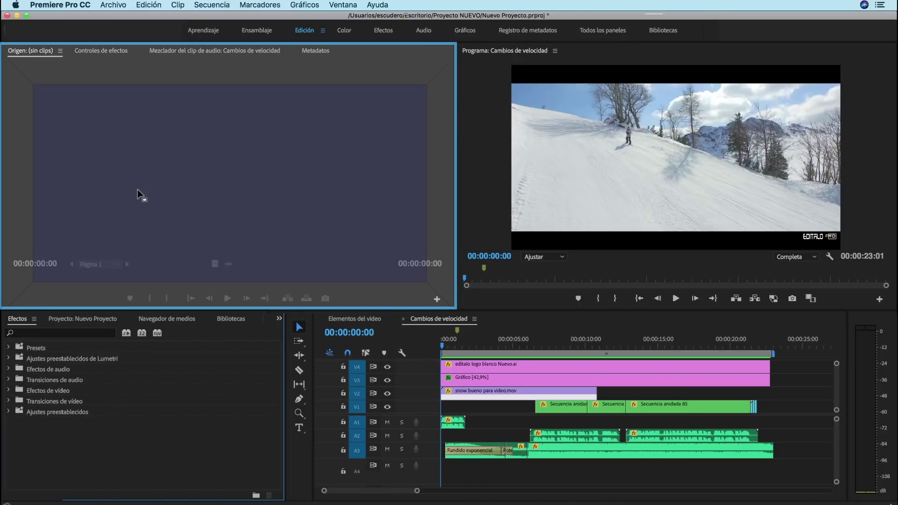
pyautogui.moveTo(139, 189)
pyautogui.mouseDown()
pyautogui.moveTo(41, 289)
pyautogui.moveTo(207, 174)
pyautogui.mouseUp()
pyautogui.moveTo(206, 174); pyautogui.dragTo(206, 176)
pyautogui.moveTo(361, 51); pyautogui.dragTo(21, 176)
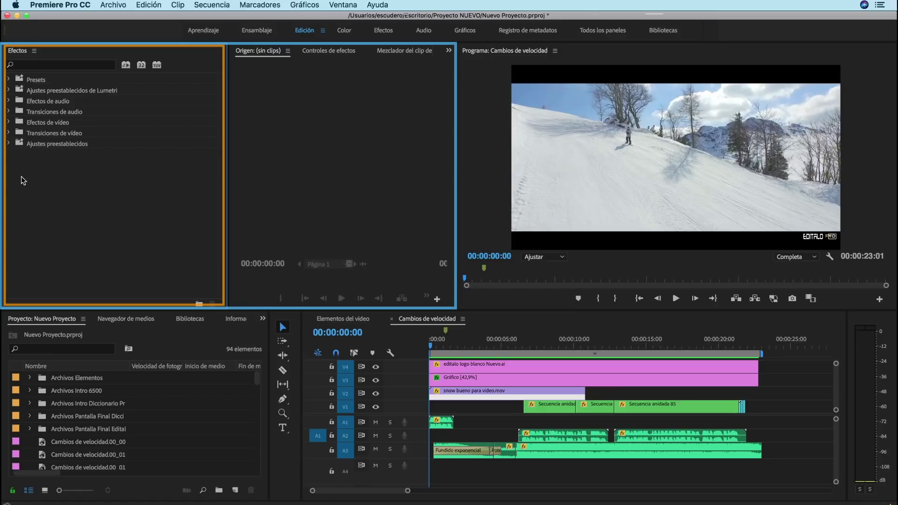
pyautogui.moveTo(21, 176)
pyautogui.mouseDown()
pyautogui.moveTo(432, 181)
pyautogui.moveTo(148, 292)
pyautogui.mouseUp()
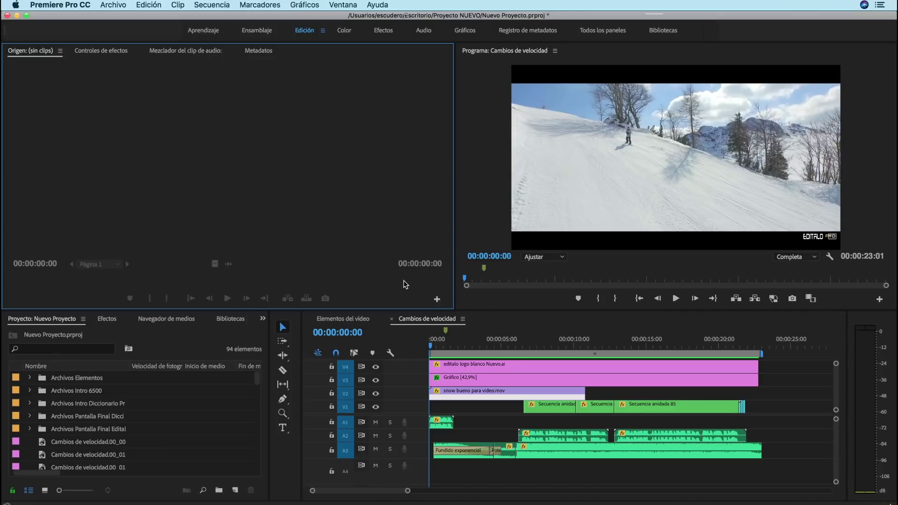
# Add Lumetri Scopes from Ventana, float it as a window, then dock it back into the source group
pyautogui.click(342, 5)
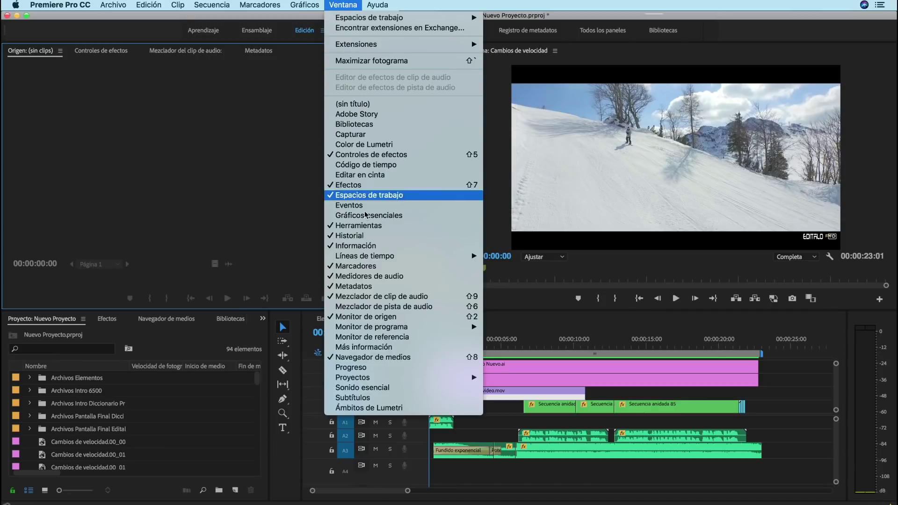
pyautogui.click(361, 409)
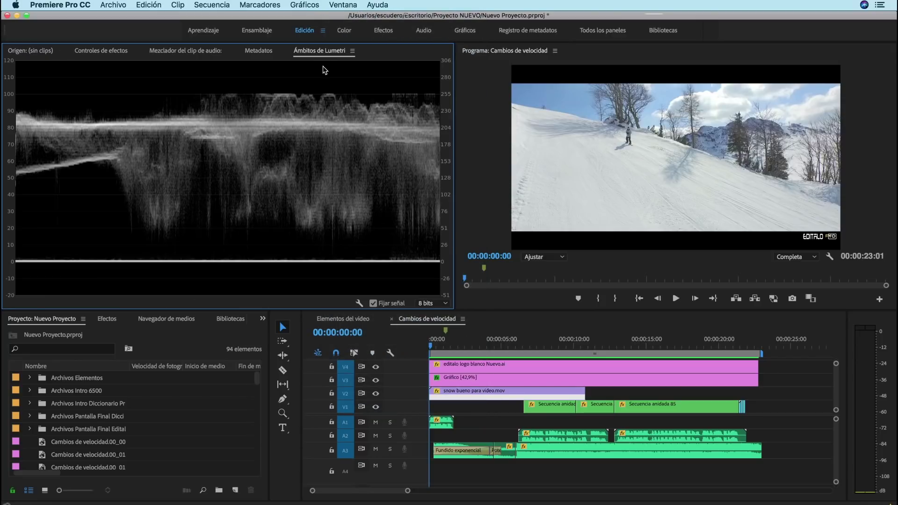
pyautogui.moveTo(326, 52); pyautogui.dragTo(126, 68)
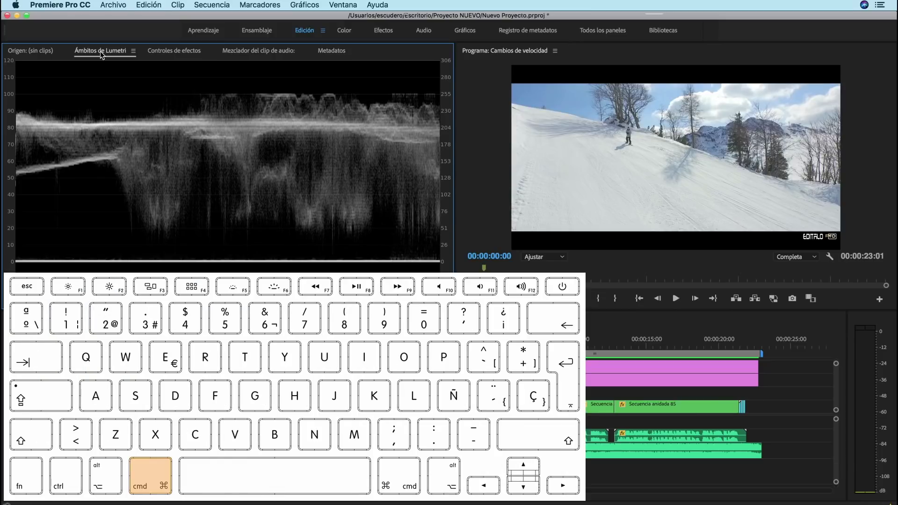
pyautogui.moveTo(101, 53); pyautogui.dragTo(186, 132)
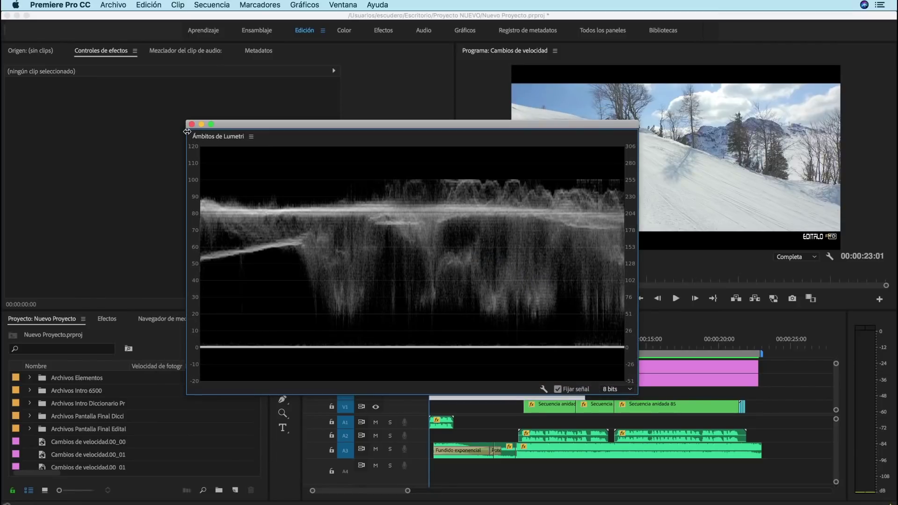
pyautogui.moveTo(240, 127)
pyautogui.mouseDown()
pyautogui.moveTo(190, 206)
pyautogui.moveTo(376, 166)
pyautogui.moveTo(302, 131)
pyautogui.mouseUp()
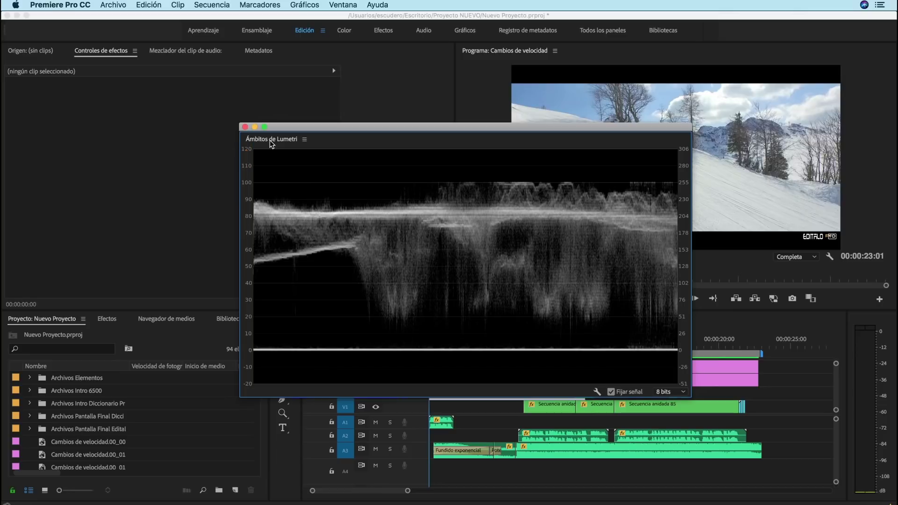
pyautogui.moveTo(270, 143); pyautogui.dragTo(312, 58)
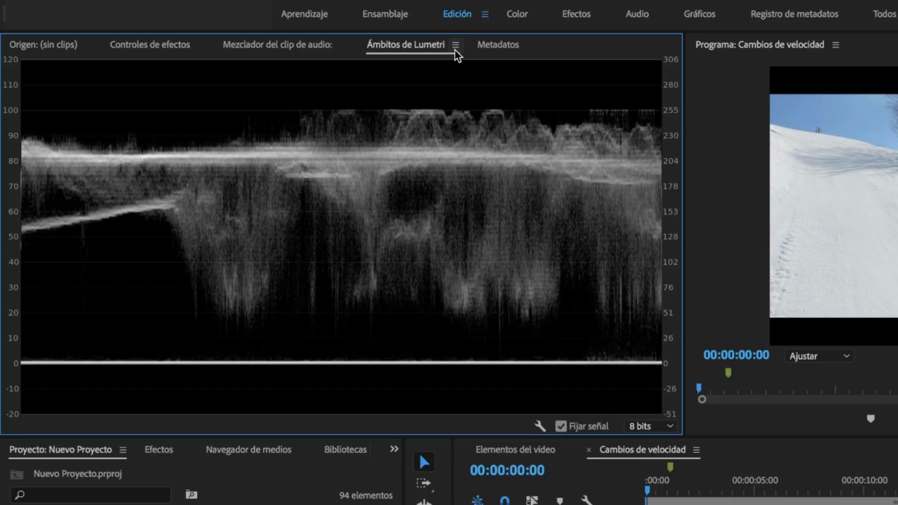
# Turn the source panel group into stacked panels and expand the mixer, Effect Controls and source monitor
pyautogui.click(455, 49)
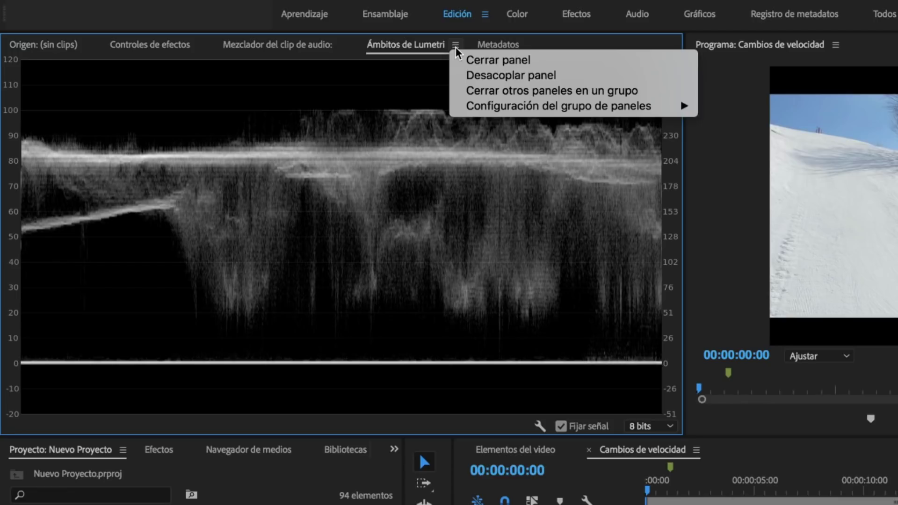
pyautogui.moveTo(585, 106)
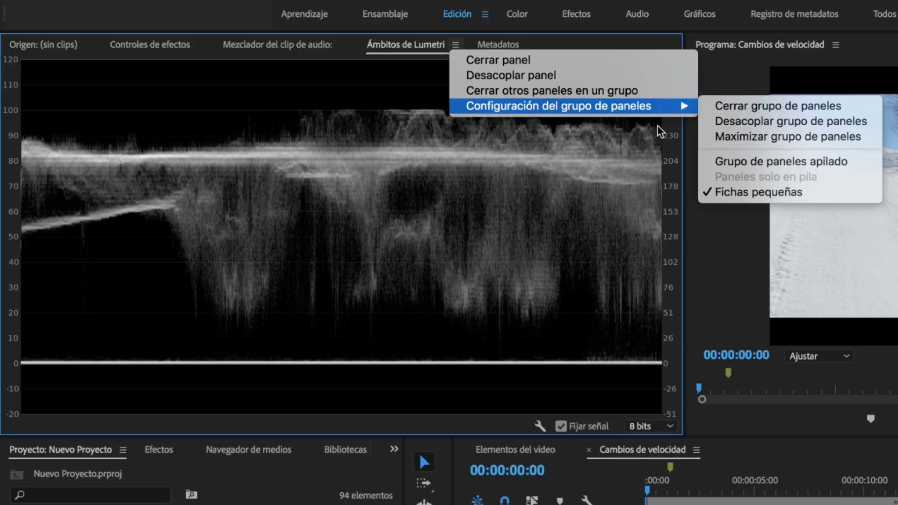
pyautogui.click(786, 166)
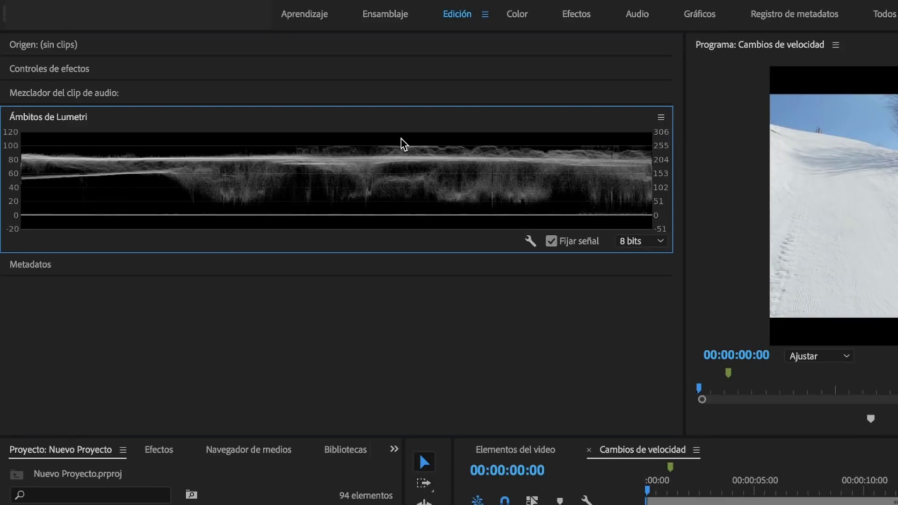
pyautogui.click(139, 96)
pyautogui.click(92, 75)
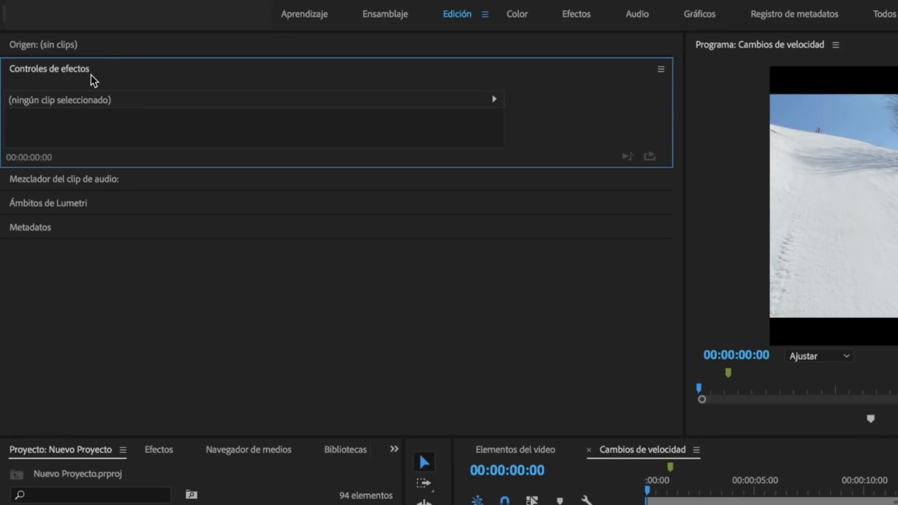
pyautogui.click(71, 51)
pyautogui.click(71, 53)
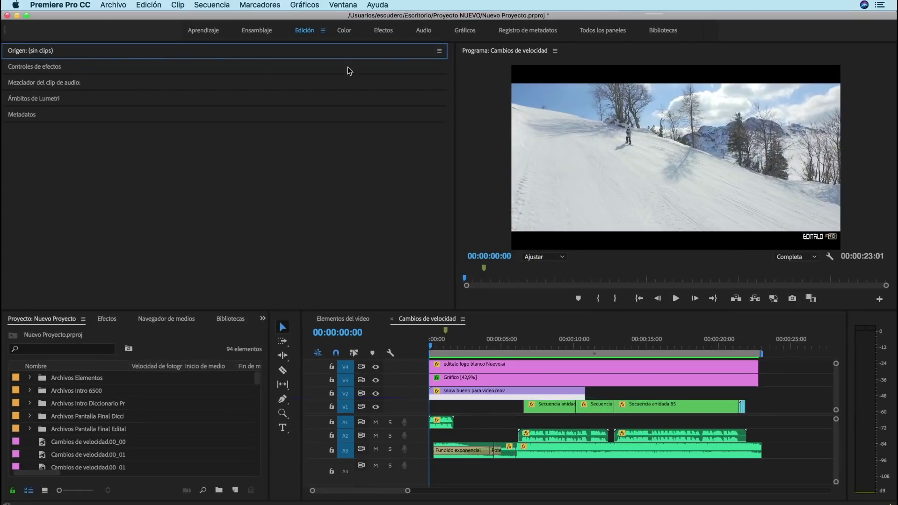
# Switch the source panel group back from stacked to tabbed panels
pyautogui.click(440, 51)
pyautogui.moveTo(456, 92)
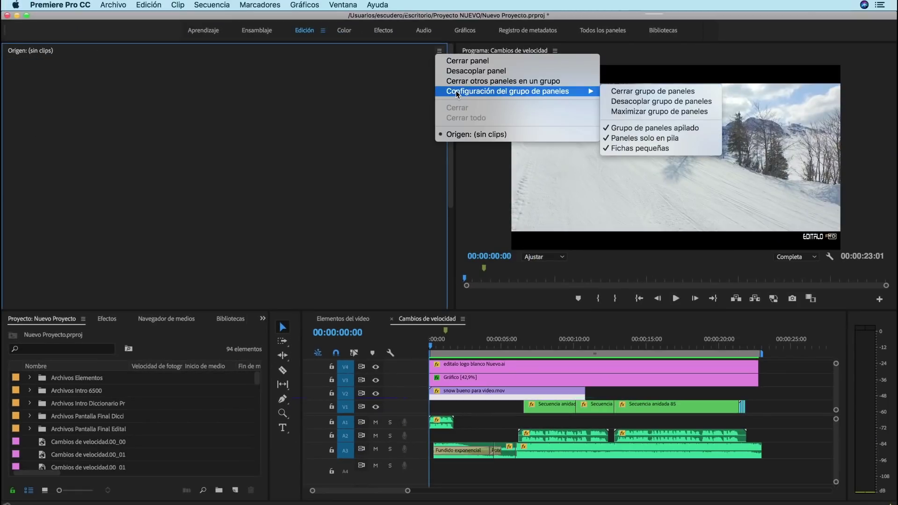
pyautogui.click(632, 129)
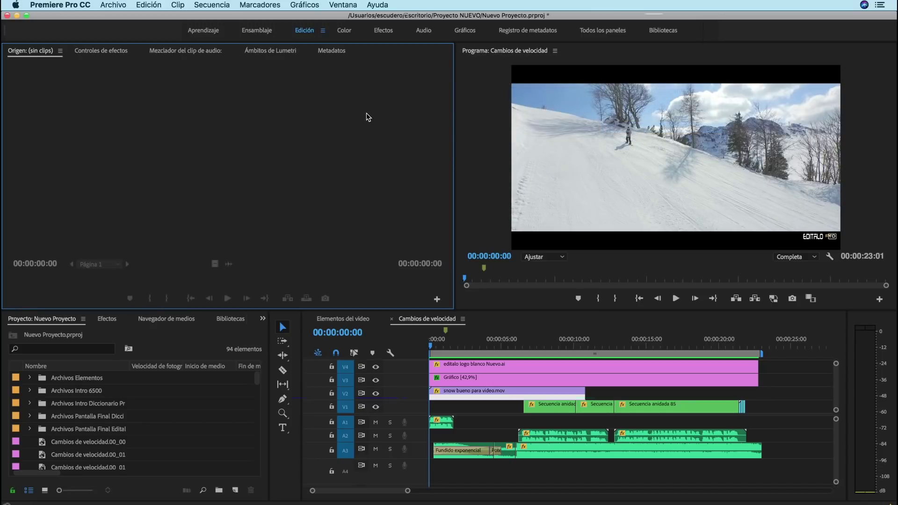
# Dock the audio clip mixer beside the Program monitor and move Marcadores into the timeline group
pyautogui.click(192, 52)
pyautogui.moveTo(307, 70); pyautogui.dragTo(461, 126)
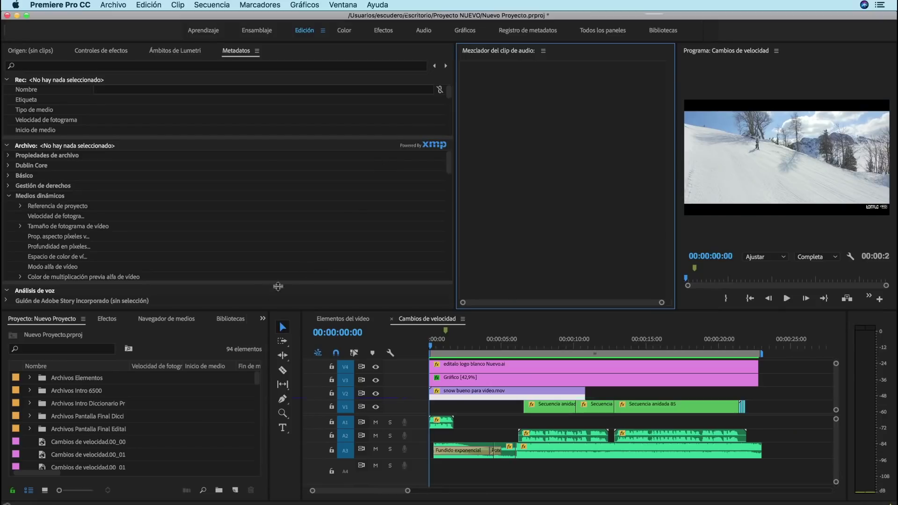
pyautogui.click(231, 318)
pyautogui.moveTo(240, 318); pyautogui.dragTo(570, 403)
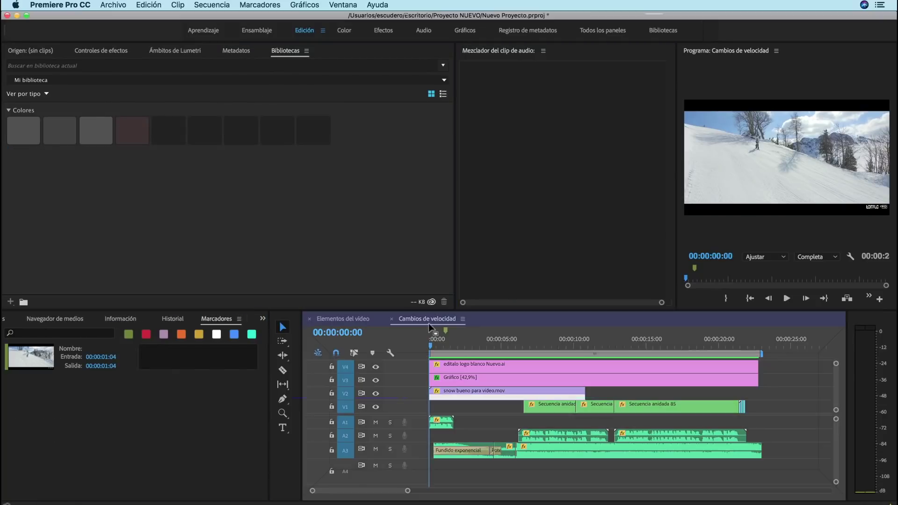
pyautogui.click(334, 9)
pyautogui.moveTo(342, 19)
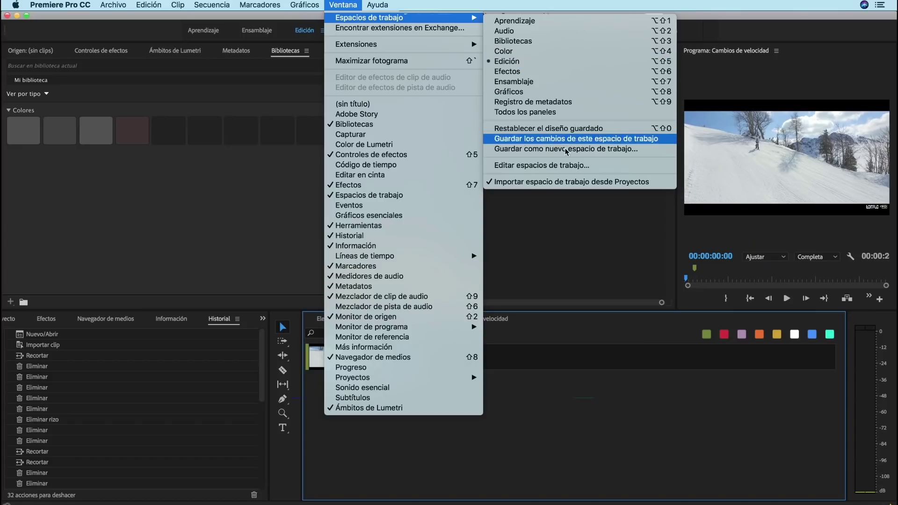
# Reset the Edición workspace to its saved layout, confirming with Sí
pyautogui.click(566, 227)
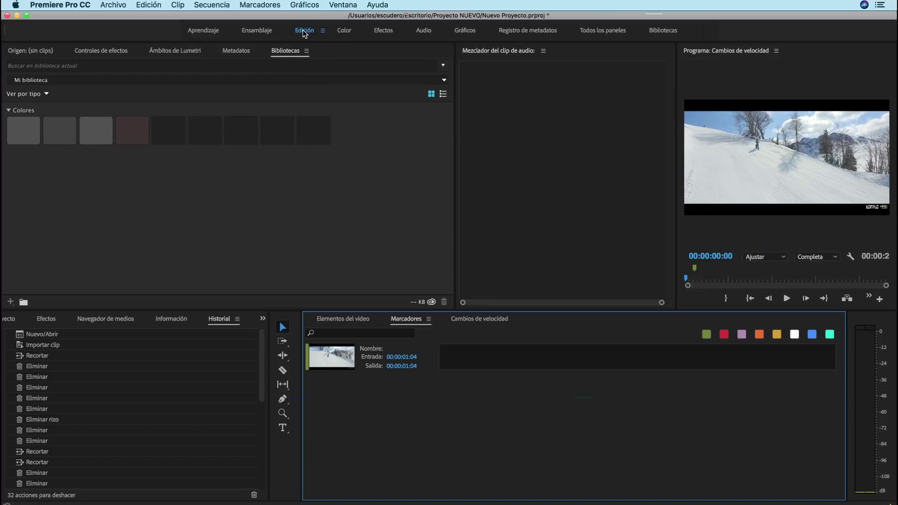
pyautogui.doubleClick(304, 31)
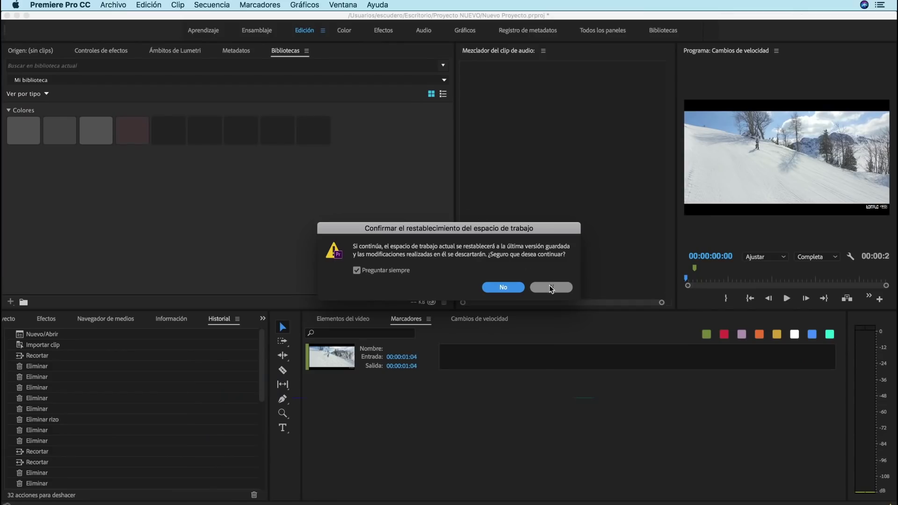
pyautogui.click(549, 286)
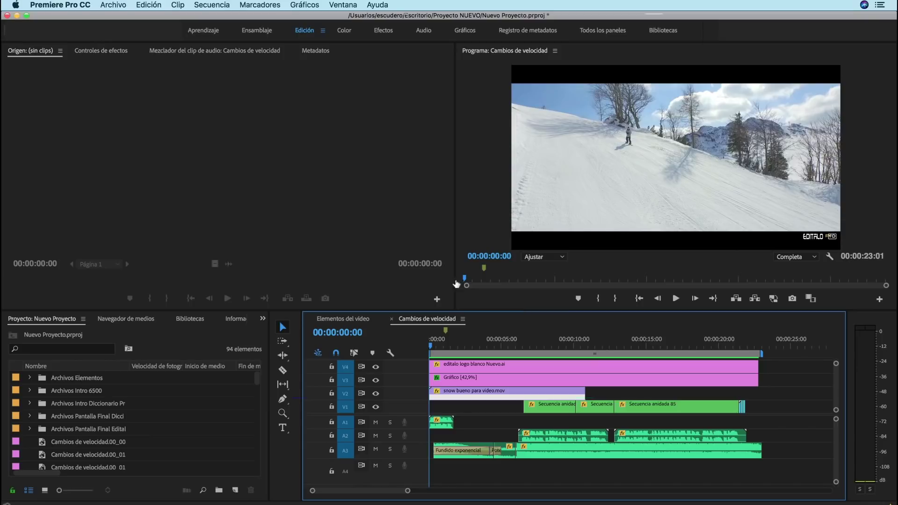
# Close the audio clip mixer, Metadatos and Navegador de medios panels via their panel menus
pyautogui.click(291, 187)
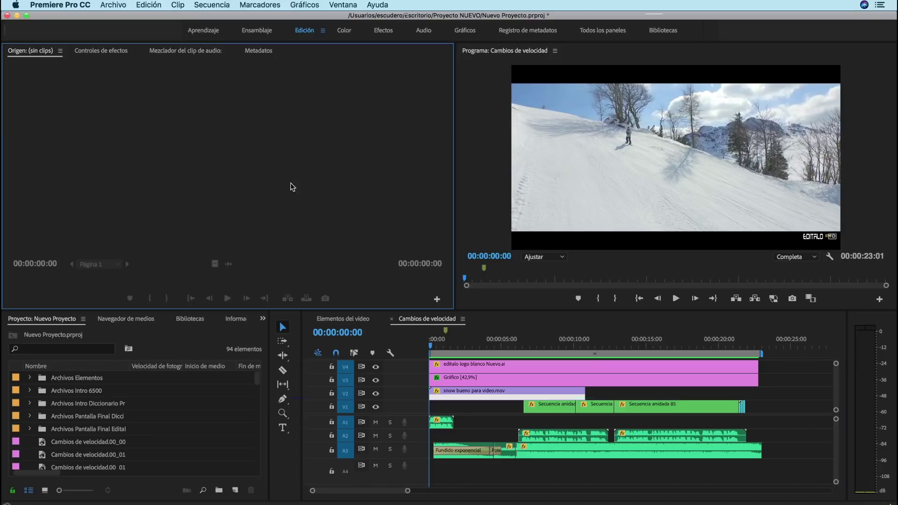
pyautogui.click(213, 53)
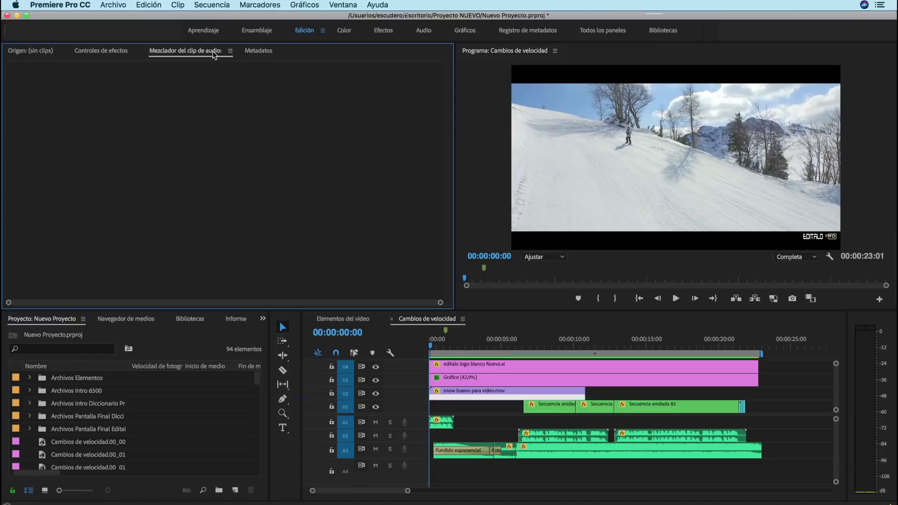
pyautogui.click(230, 50)
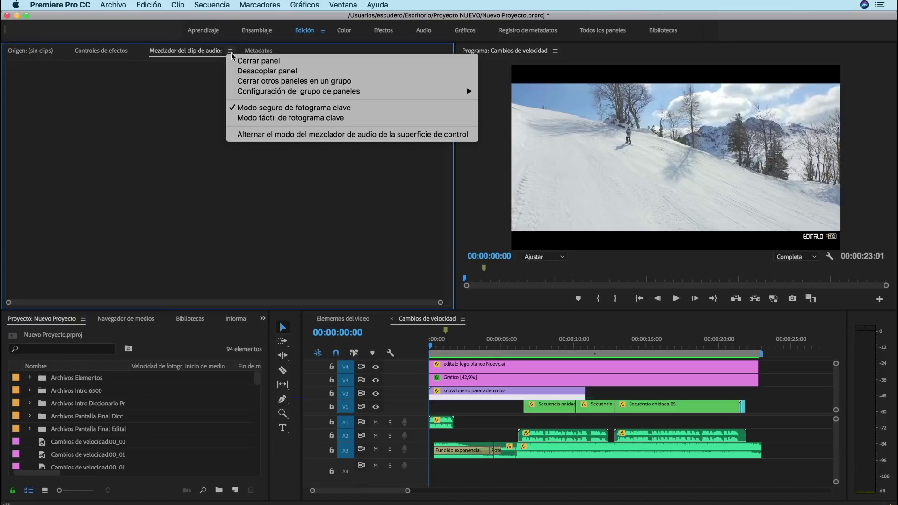
pyautogui.click(263, 64)
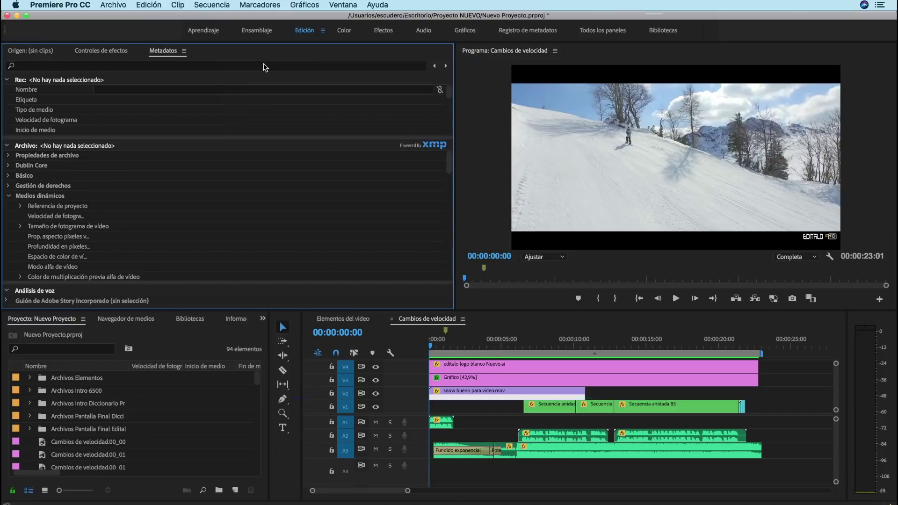
pyautogui.click(185, 51)
pyautogui.click(195, 61)
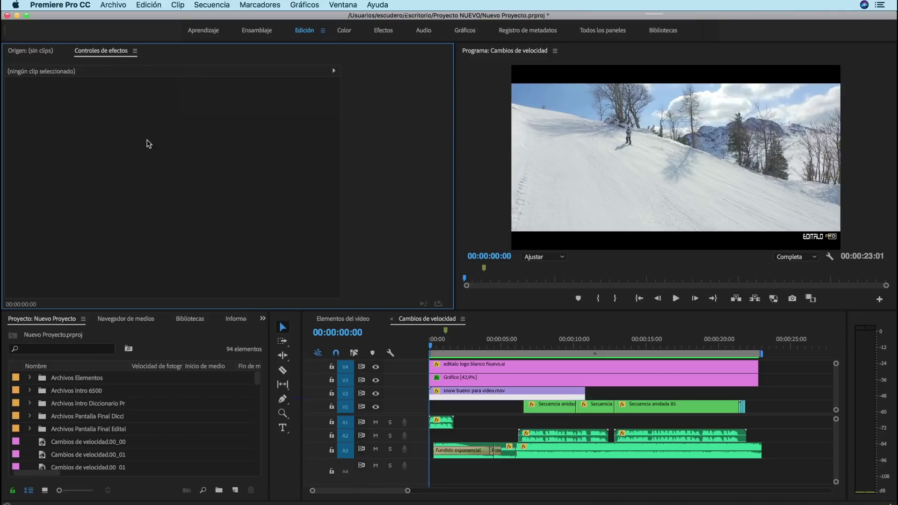
pyautogui.click(128, 320)
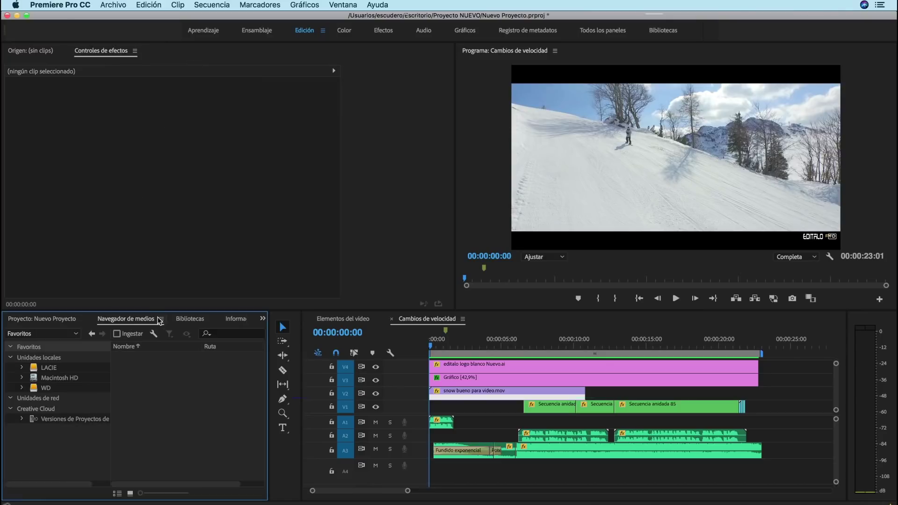
pyautogui.click(161, 319)
pyautogui.click(188, 329)
# Close the Bibliotecas, Información, Marcadores and Historial panels
pyautogui.click(132, 319)
pyautogui.click(147, 306)
pyautogui.click(136, 319)
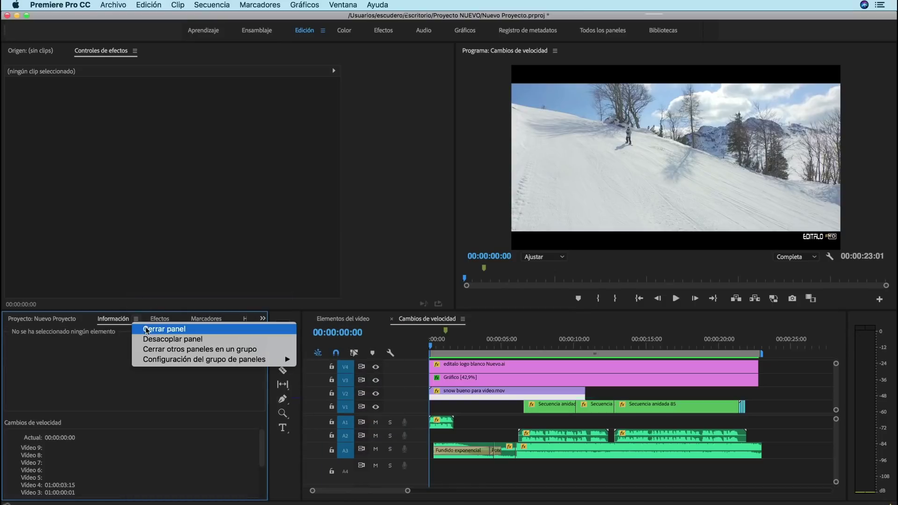
pyautogui.click(147, 329)
pyautogui.click(156, 319)
pyautogui.click(172, 319)
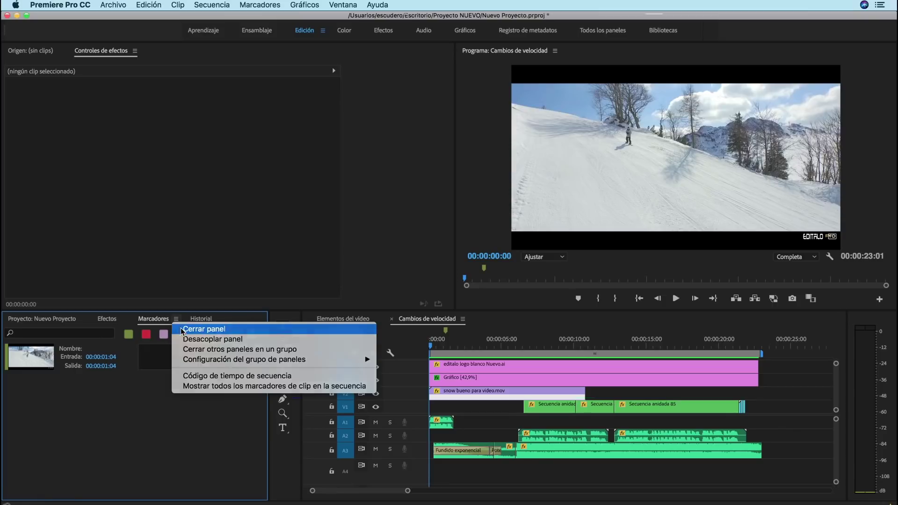
pyautogui.click(180, 327)
pyautogui.click(168, 320)
pyautogui.click(174, 327)
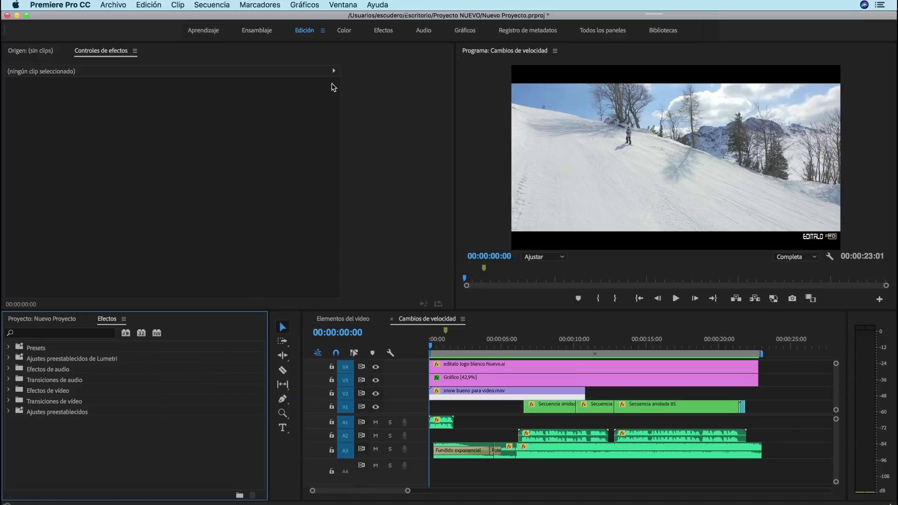
# Save the current layout as a new workspace named 'Editalo Pro' from Ventana > Espacios de trabajo
pyautogui.click(347, 7)
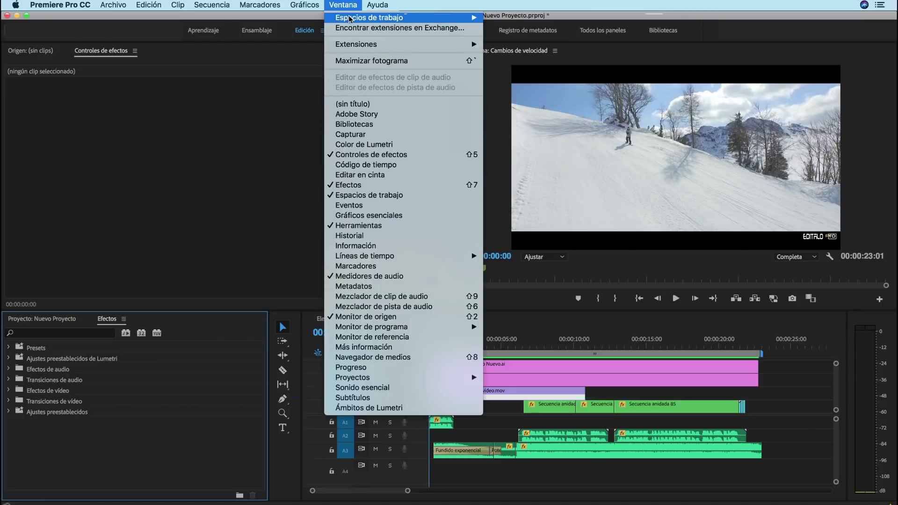
pyautogui.moveTo(351, 18)
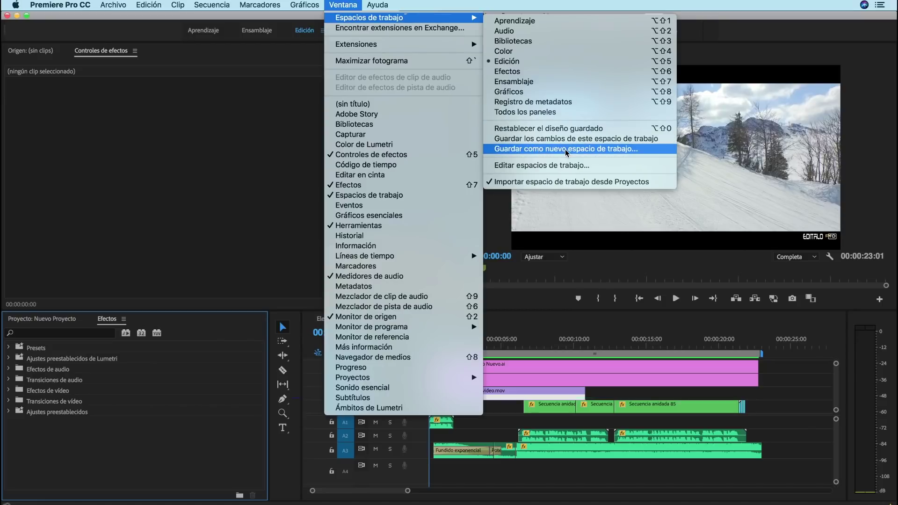
pyautogui.click(560, 149)
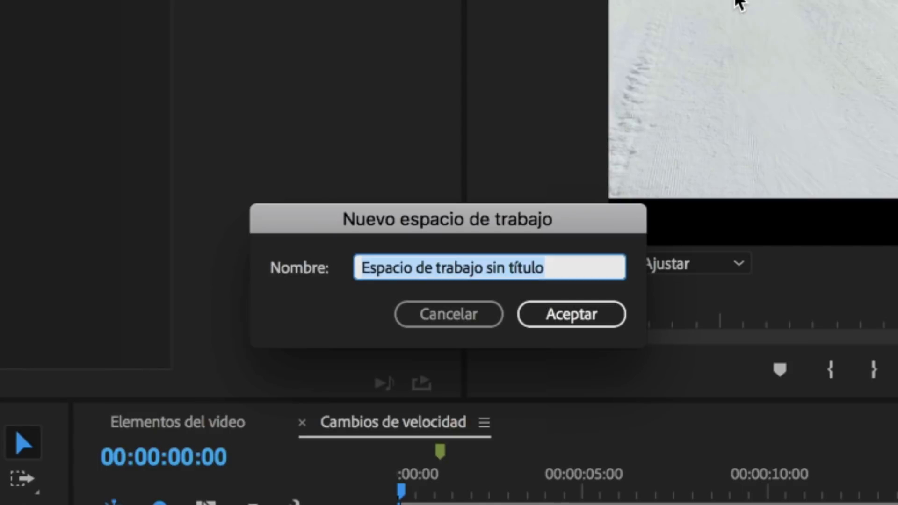
pyautogui.press('BackSpace')
pyautogui.write('Editalo Pro')
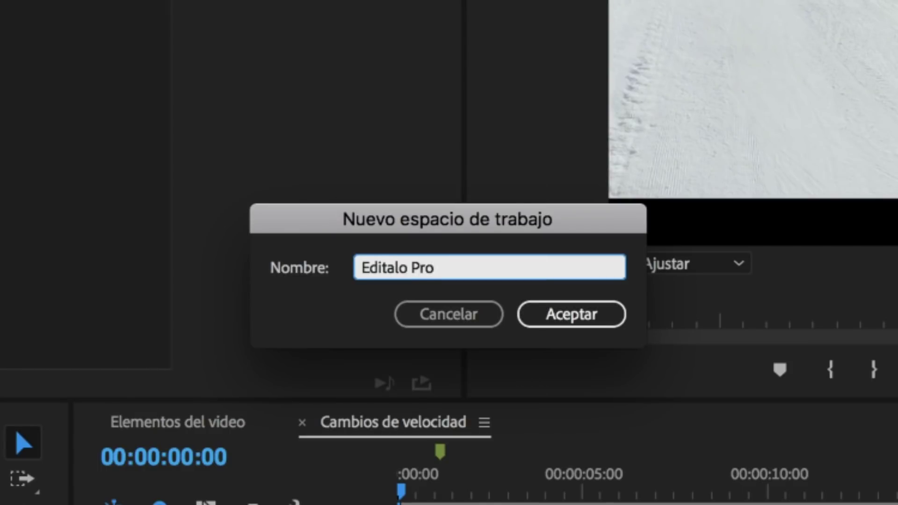
pyautogui.click(508, 277)
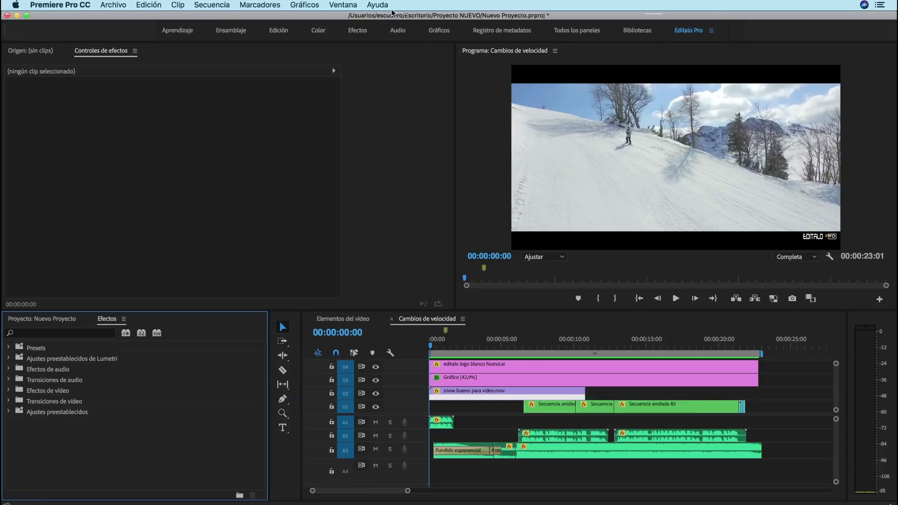
# In Editar espacios de trabajo, move Editalo Pro between Edición and Color
pyautogui.click(352, 5)
pyautogui.moveTo(355, 19)
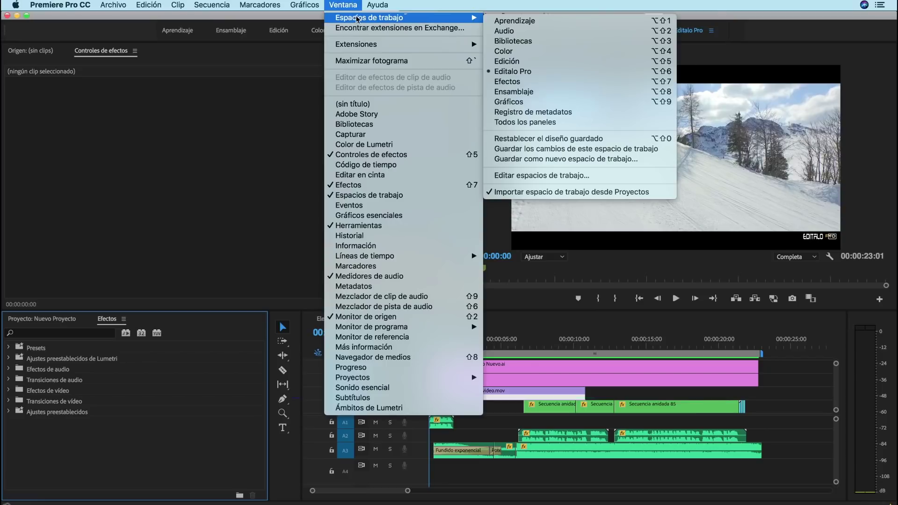
pyautogui.click(542, 175)
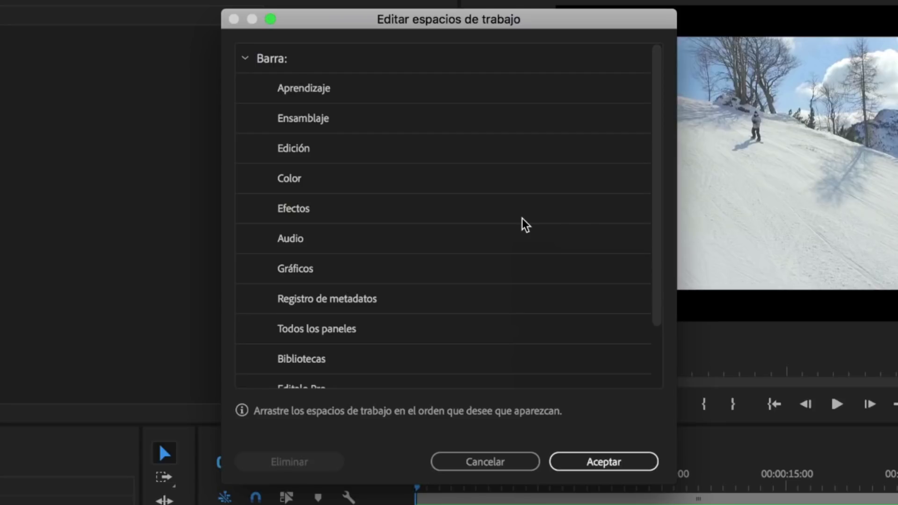
pyautogui.scroll(-3, 519, 224)
pyautogui.click(311, 316)
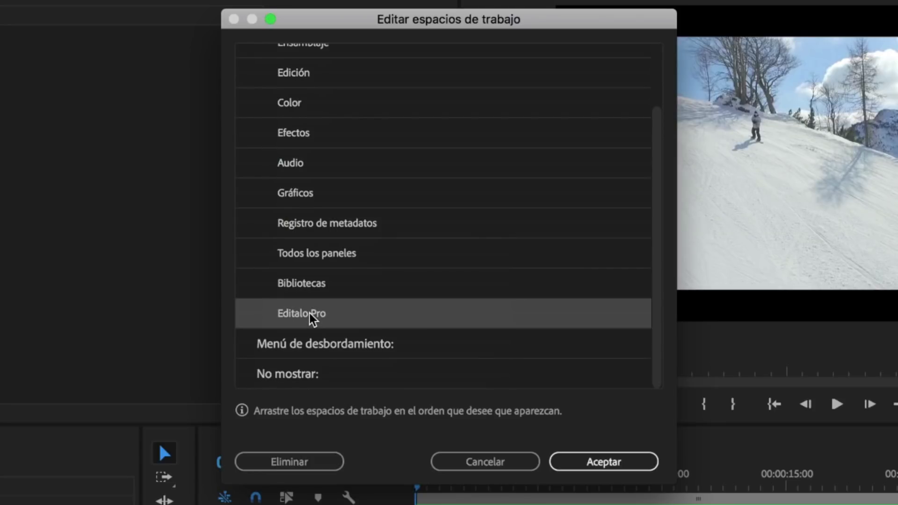
pyautogui.moveTo(310, 314); pyautogui.dragTo(306, 100)
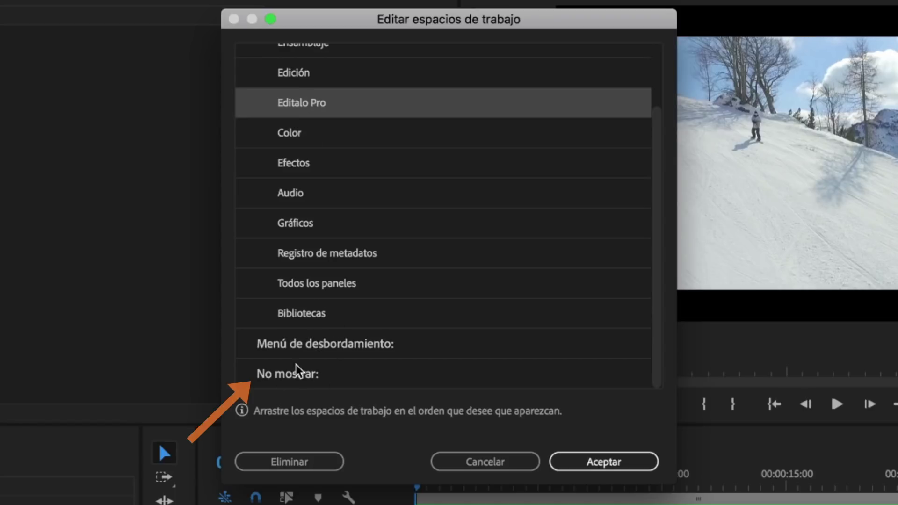
# Hide Aprendizaje, Registro de metadatos, Todos los paneles and Bibliotecas, then apply with Aceptar
pyautogui.scroll(3, 297, 346)
pyautogui.click(299, 90)
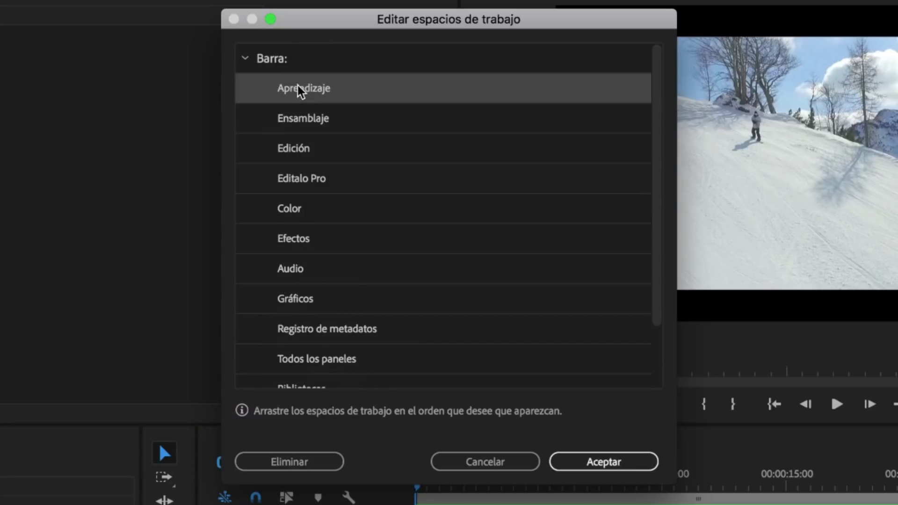
pyautogui.moveTo(299, 90); pyautogui.dragTo(315, 391)
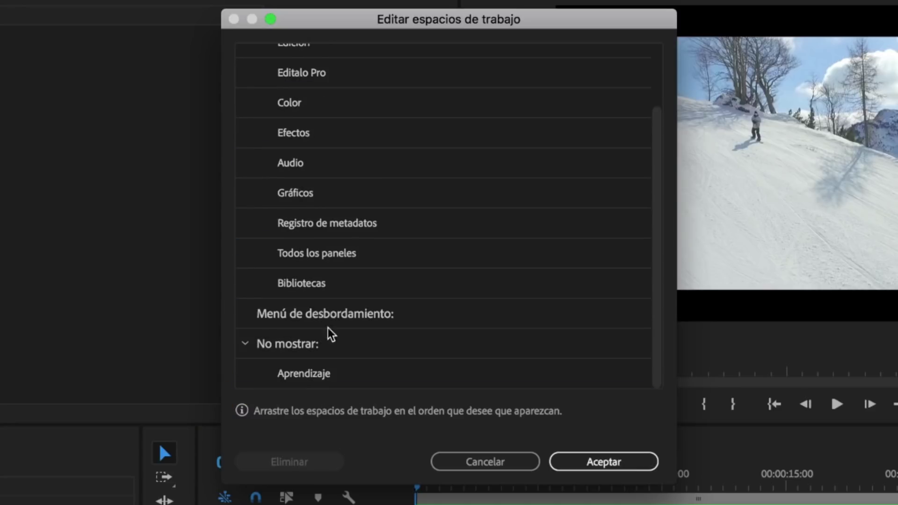
pyautogui.moveTo(293, 225); pyautogui.dragTo(310, 373)
pyautogui.click(293, 227)
pyautogui.moveTo(294, 227); pyautogui.dragTo(310, 372)
pyautogui.click(302, 227)
pyautogui.moveTo(301, 227); pyautogui.dragTo(316, 376)
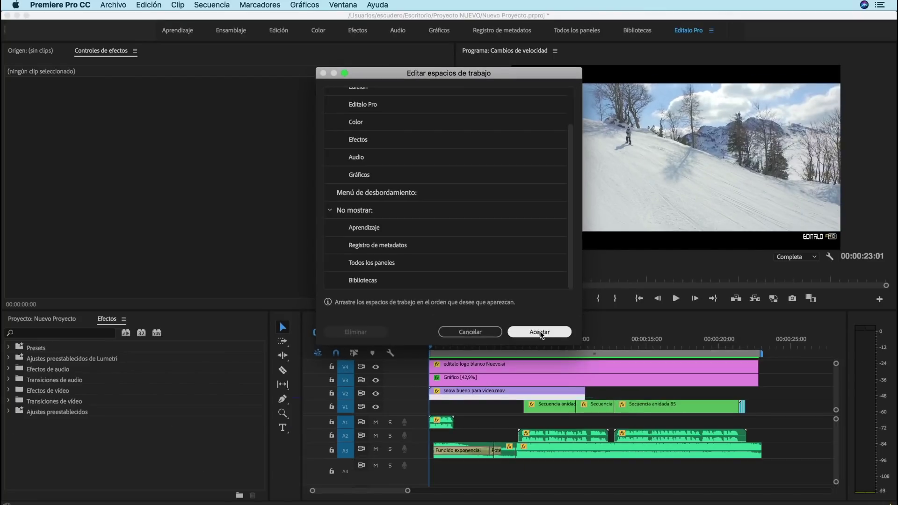
pyautogui.click(538, 333)
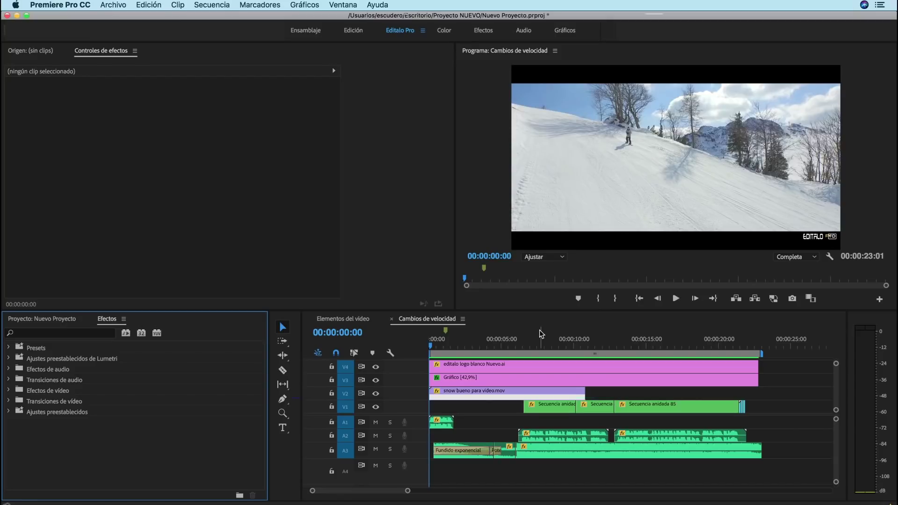
# Remove Editalo Pro in the Edit Workspaces dialog, leaving Ensamblaje, Edición, Color, Efectos, Audio and Gráficos
pyautogui.click(354, 6)
pyautogui.moveTo(357, 19)
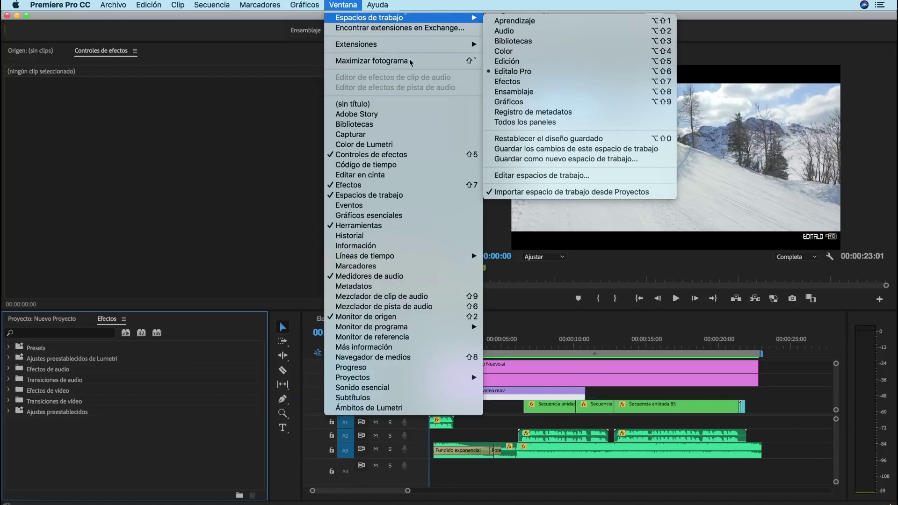
pyautogui.click(512, 176)
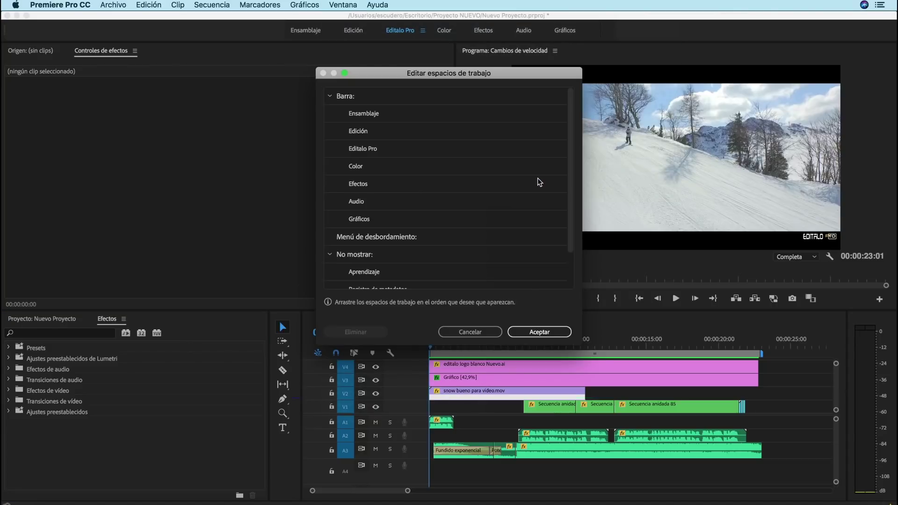
pyautogui.click(373, 151)
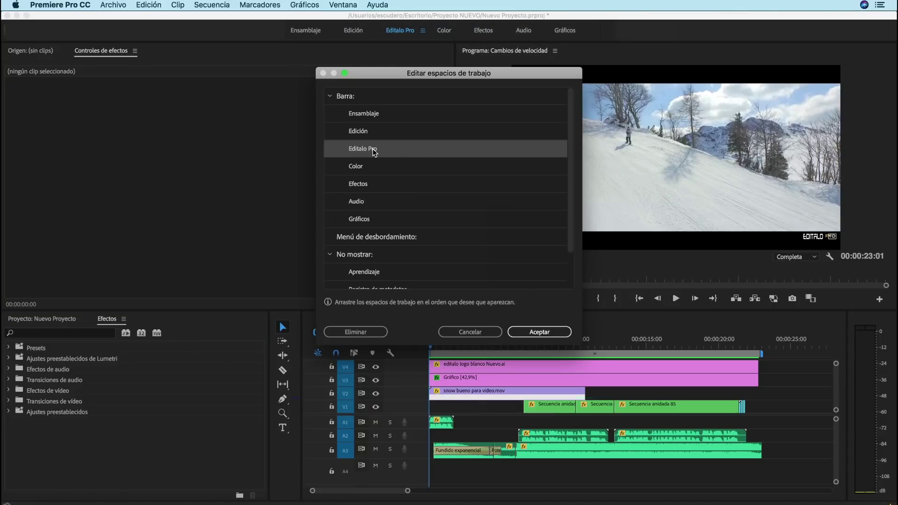
pyautogui.click(363, 331)
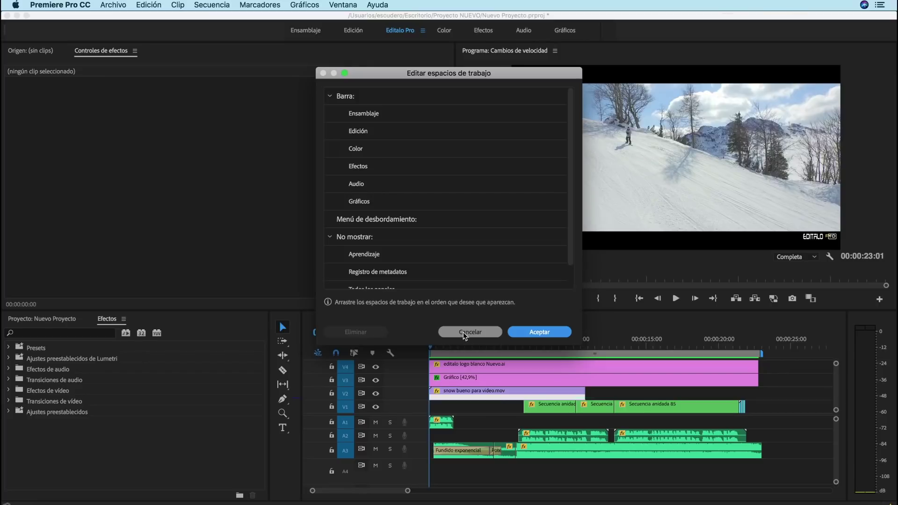
pyautogui.click(540, 332)
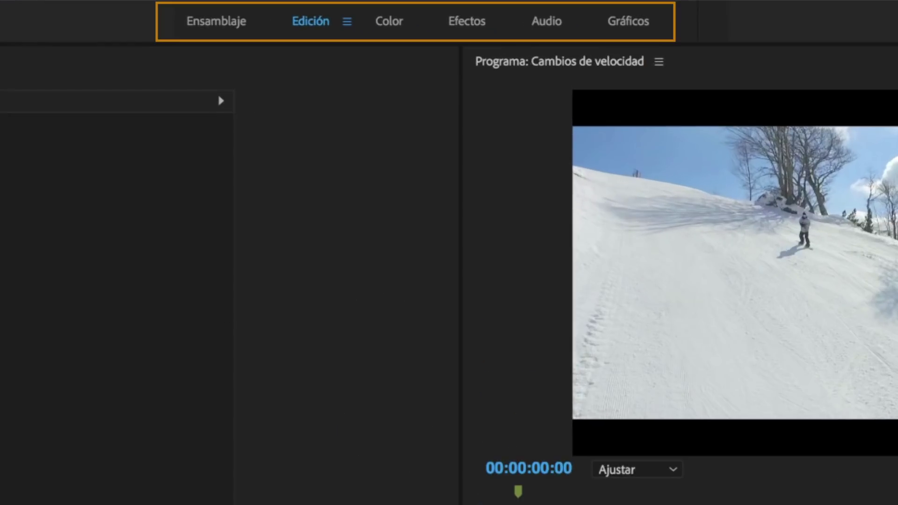